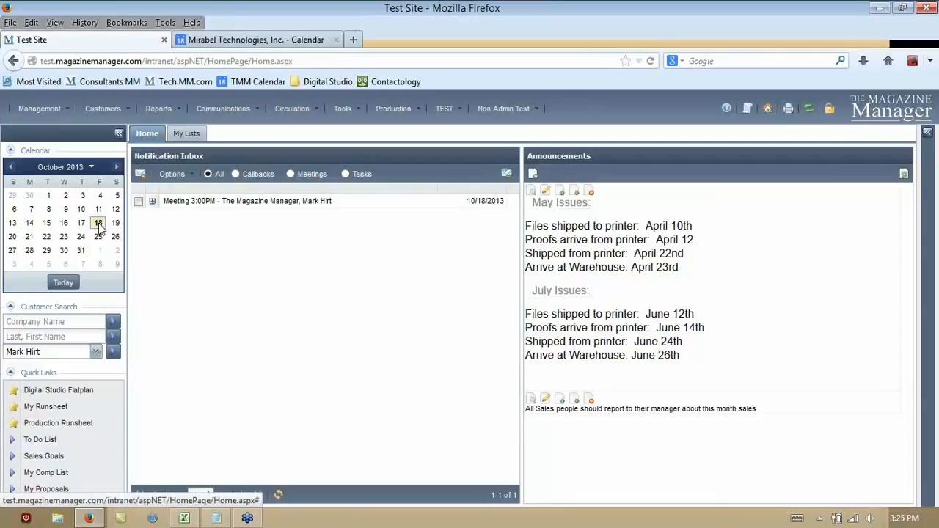
# - Open the calendar at October 18, 2013, review its day, week, two-week and month views, and return to the week view
pyautogui.click(98, 224)
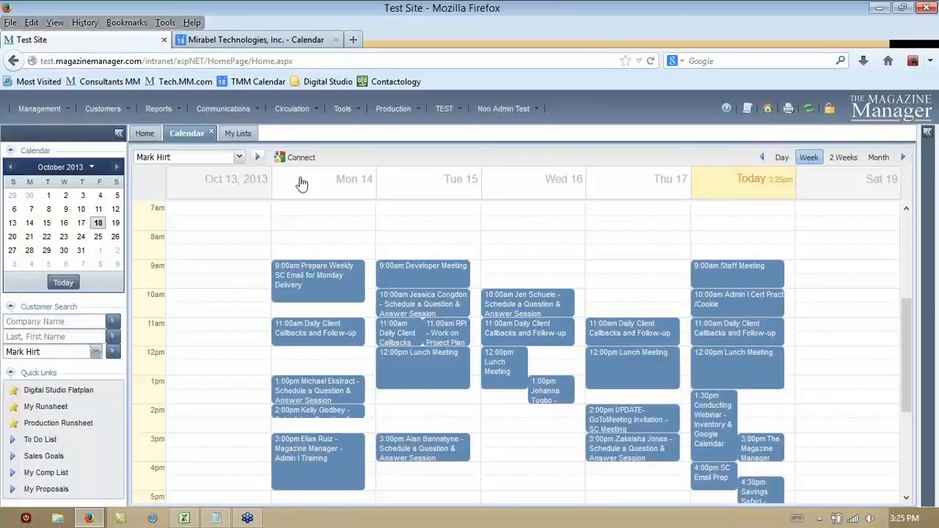
pyautogui.click(777, 158)
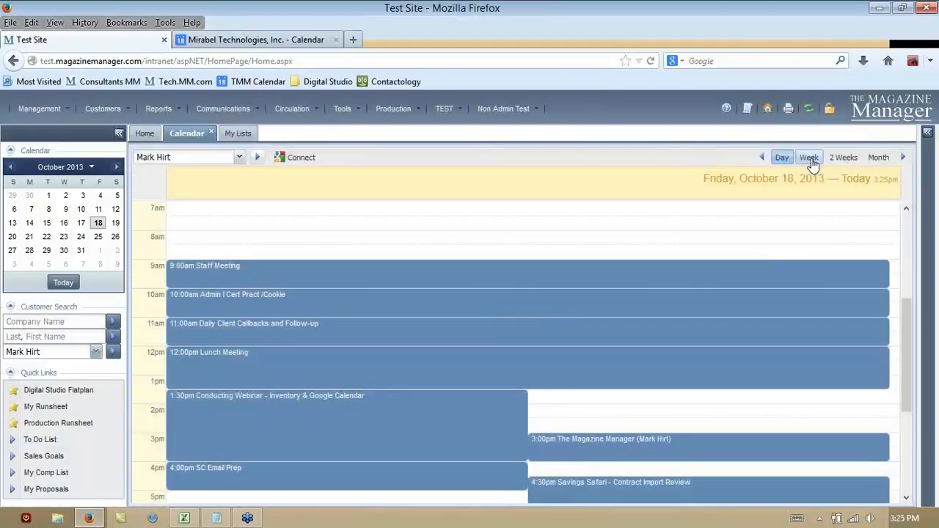
pyautogui.click(809, 157)
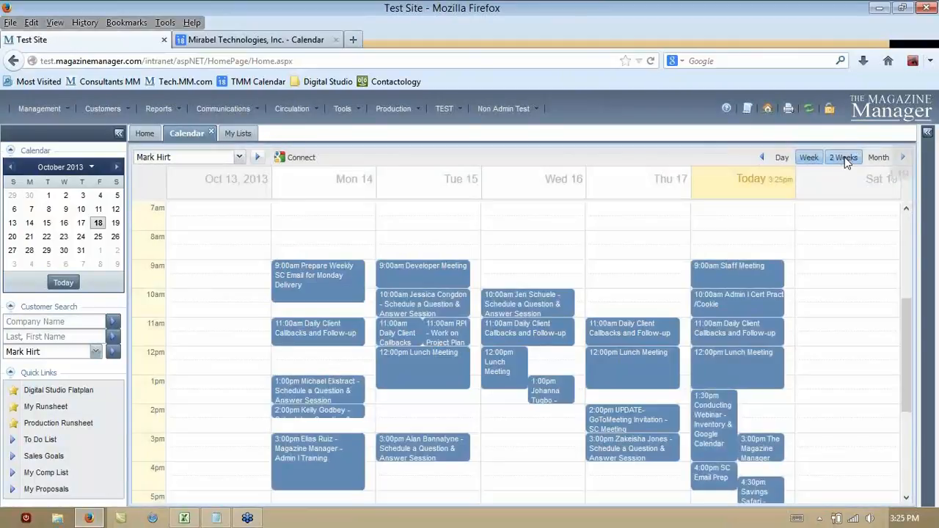
pyautogui.click(845, 159)
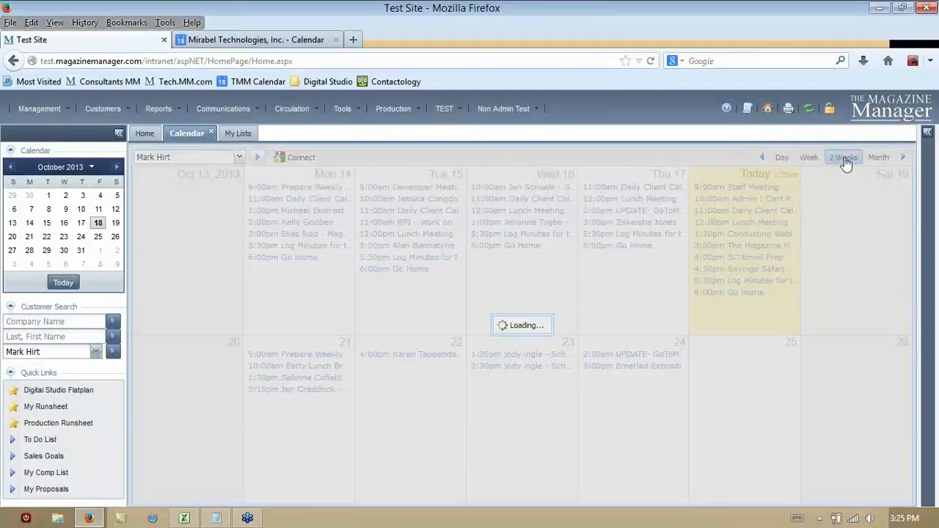
pyautogui.click(877, 159)
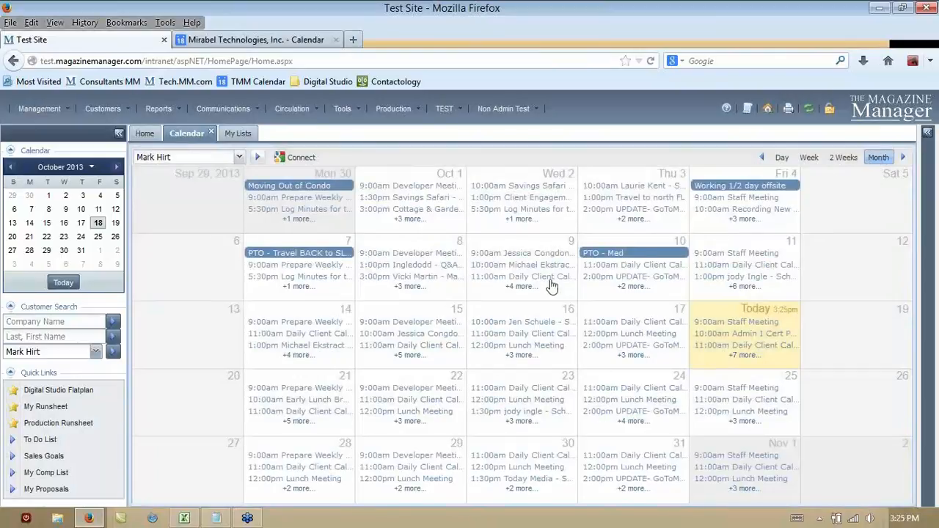
pyautogui.click(808, 158)
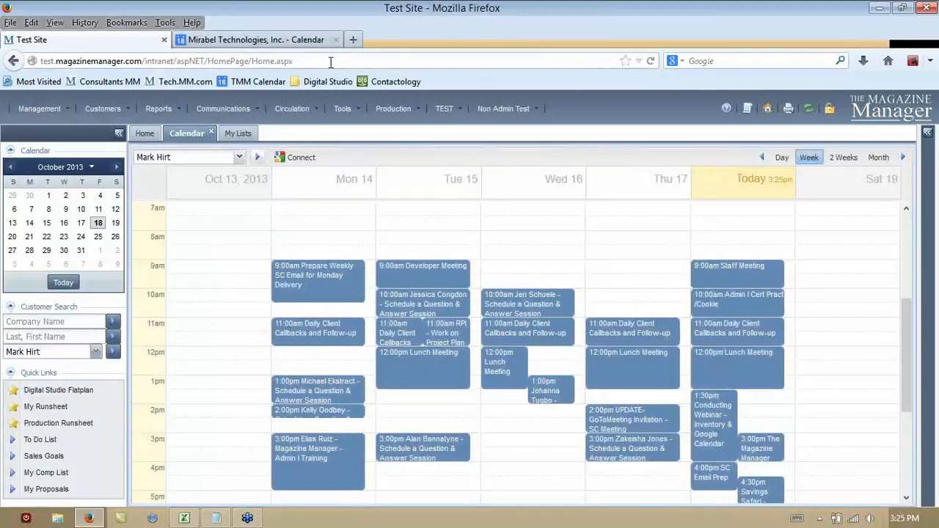
# - Switch to Google Calendar, examine the October 13–19 week's events, and return to the Magazine Manager calendar
pyautogui.click(275, 40)
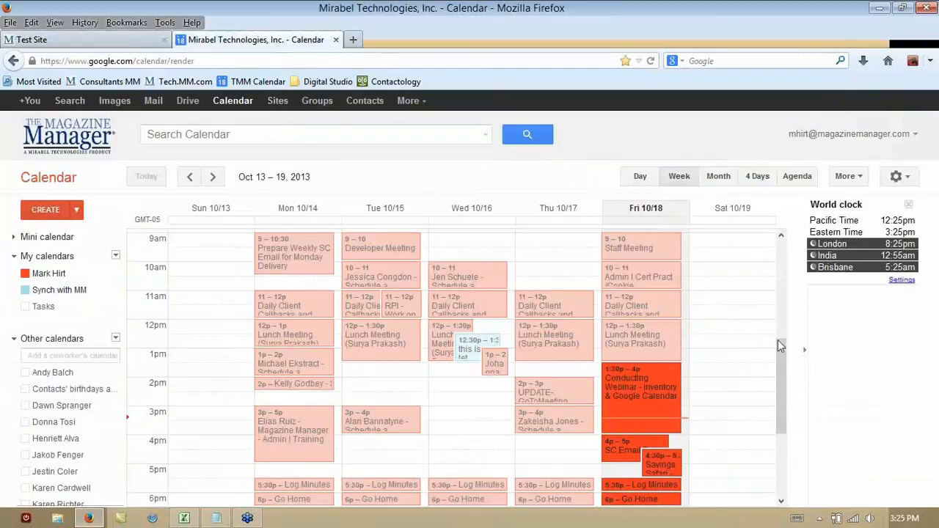
pyautogui.moveTo(783, 366)
pyautogui.mouseDown()
pyautogui.moveTo(784, 376)
pyautogui.moveTo(778, 363)
pyautogui.mouseUp()
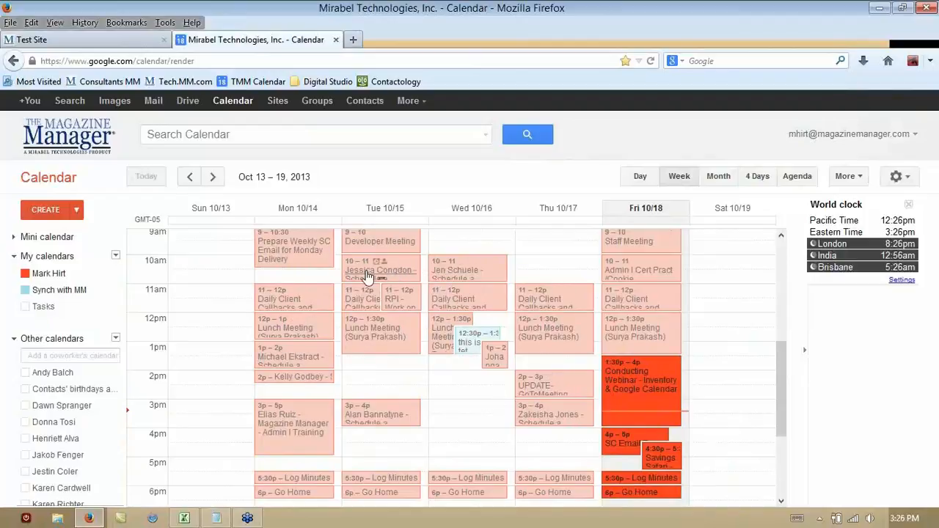
pyautogui.click(109, 39)
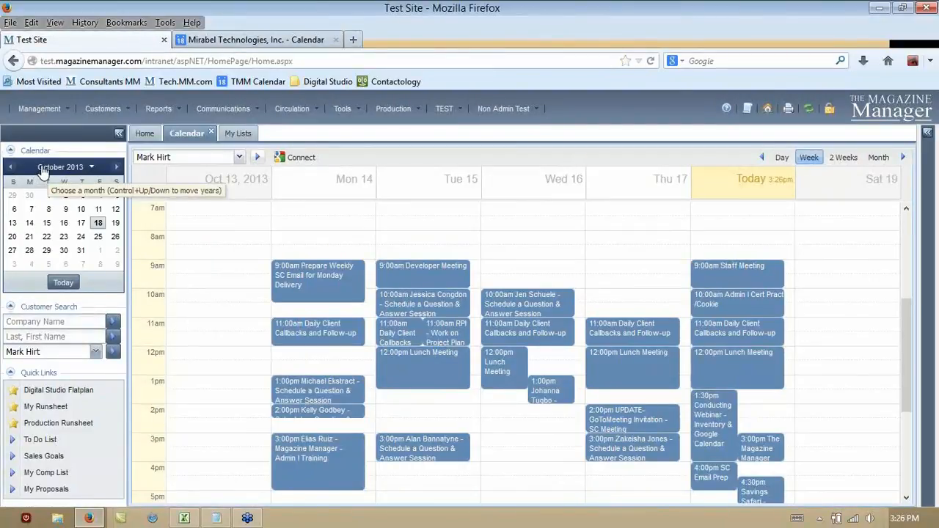
# - Connect the calendar to Google and grant Magazine Manager Calendar Integration permission to manage the calendars
pyautogui.click(297, 159)
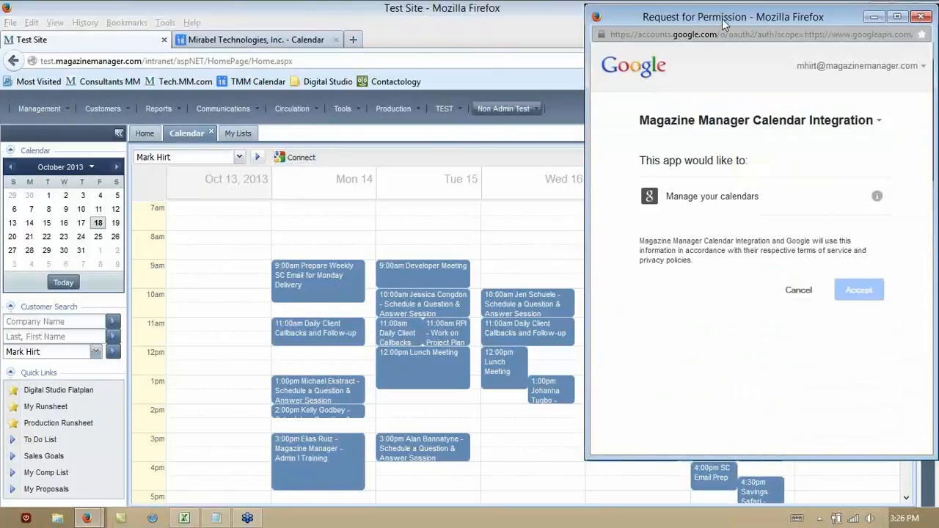
pyautogui.moveTo(722, 25); pyautogui.dragTo(439, 29)
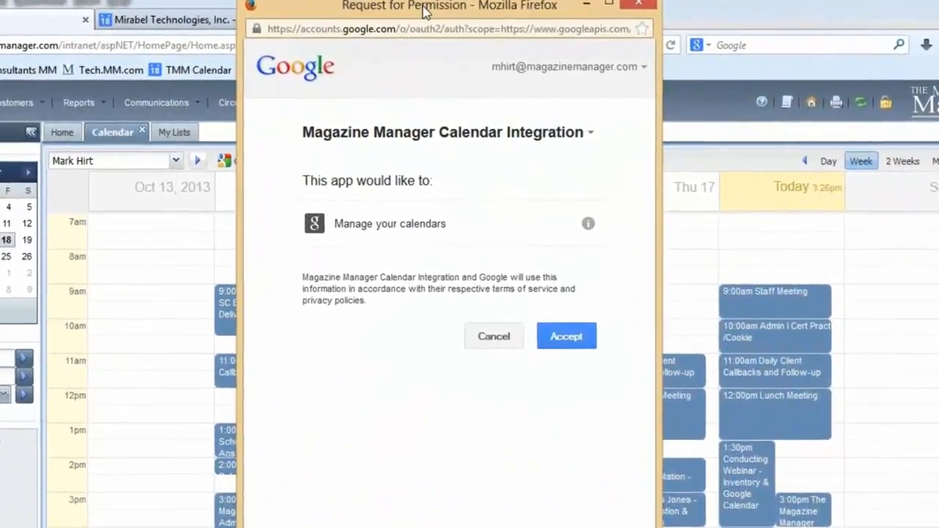
pyautogui.moveTo(445, 27); pyautogui.dragTo(525, 74)
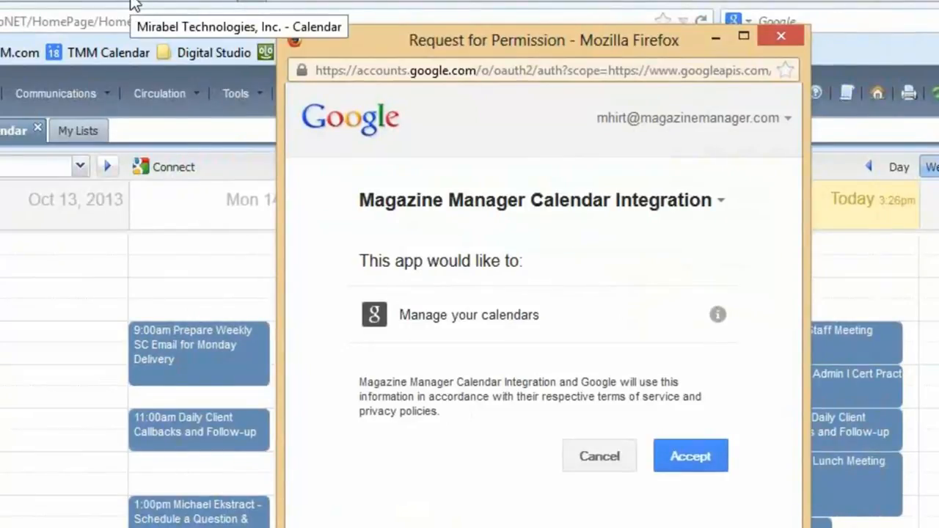
pyautogui.moveTo(426, 35); pyautogui.dragTo(297, 0)
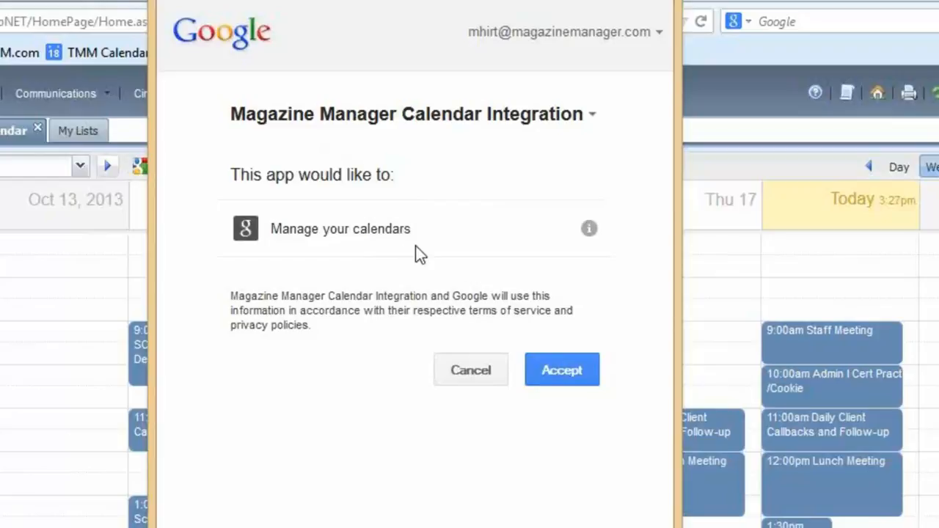
pyautogui.click(570, 372)
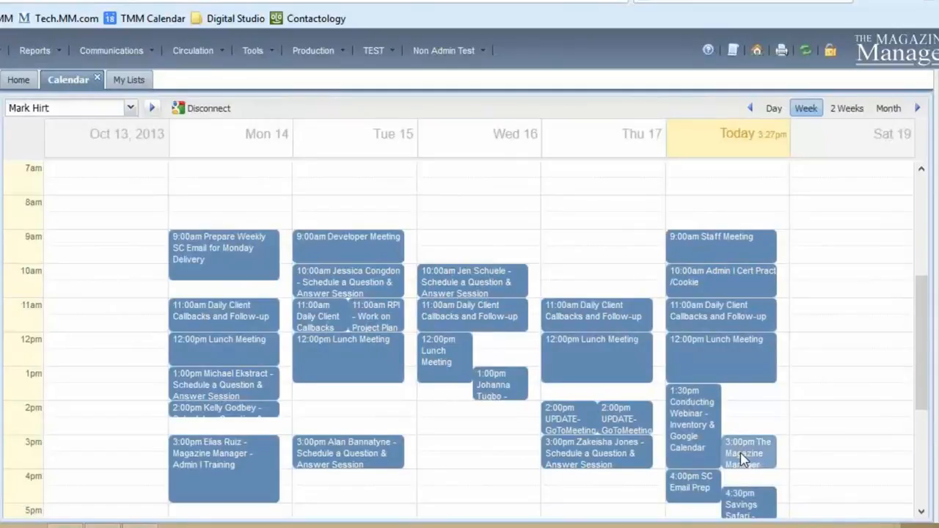
# - Check the afternoon events of the October 13–19 week in Google Calendar for synced meetings, and return to Magazine Manager
pyautogui.click(227, 1)
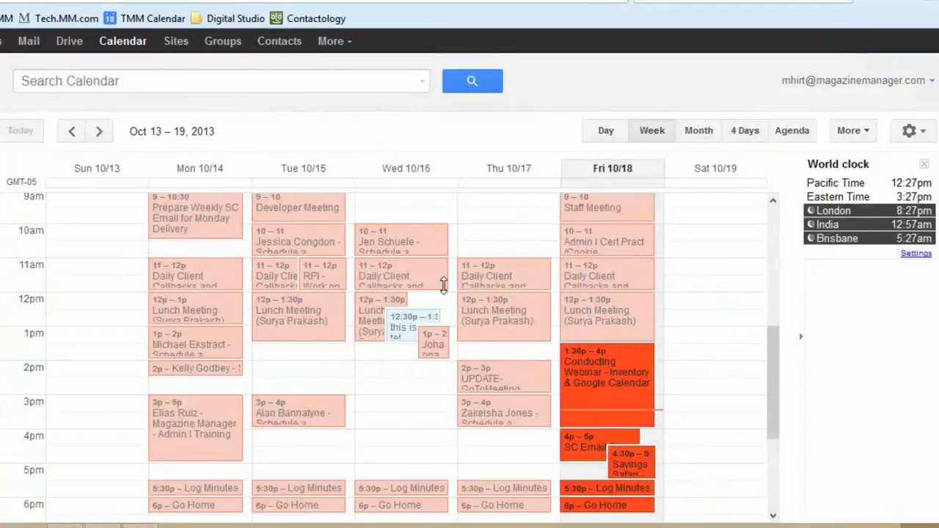
pyautogui.moveTo(775, 359); pyautogui.dragTo(774, 377)
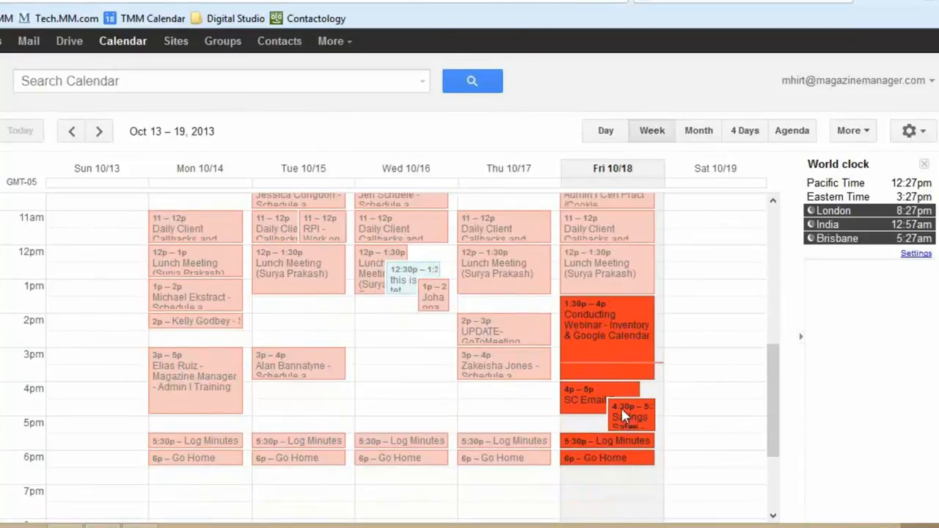
pyautogui.click(68, 1)
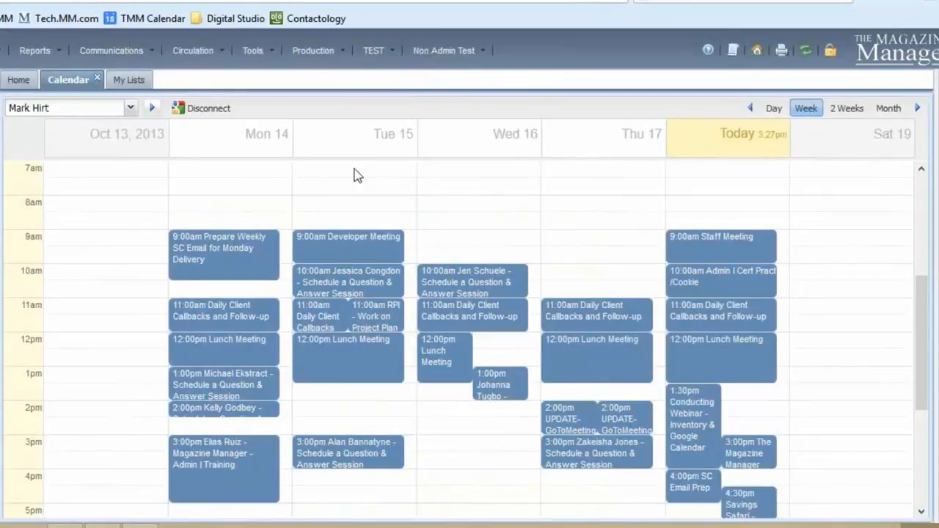
# - Start a new event on Thursday, October 17 from 9:00 to 10:00 AM titled "very first test item" and open its full details
pyautogui.click(584, 238)
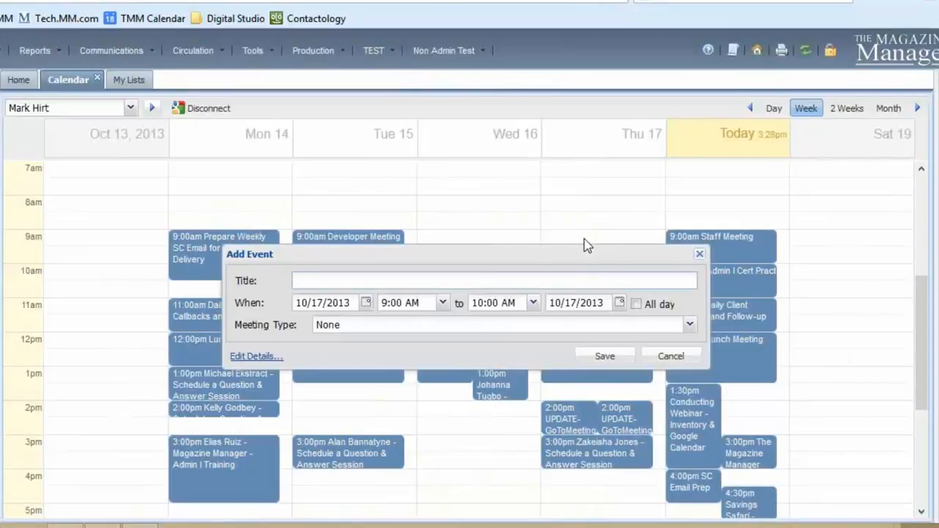
pyautogui.moveTo(511, 251); pyautogui.dragTo(469, 181)
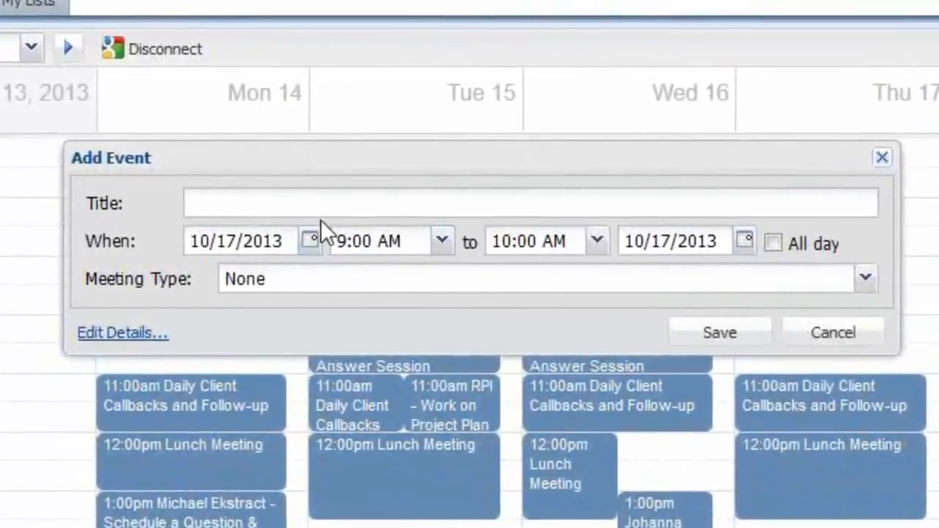
pyautogui.click(310, 194)
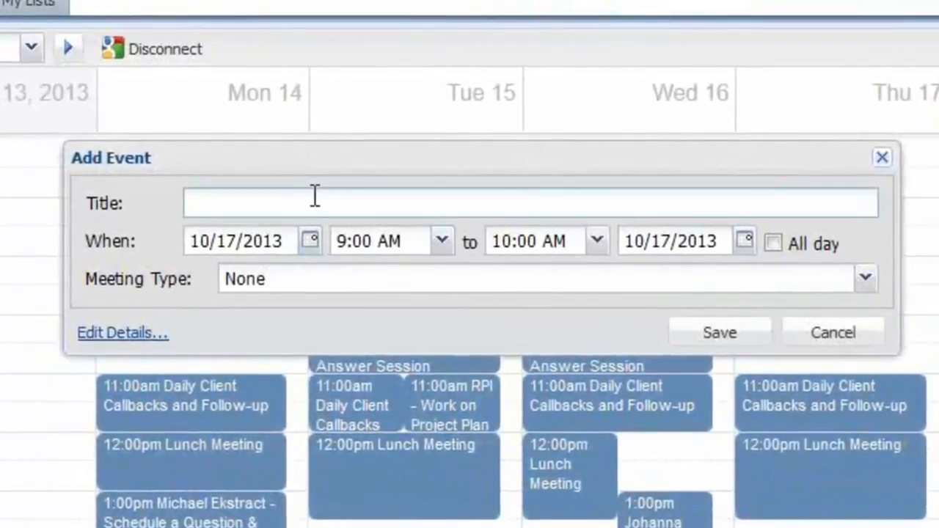
pyautogui.write('very first')
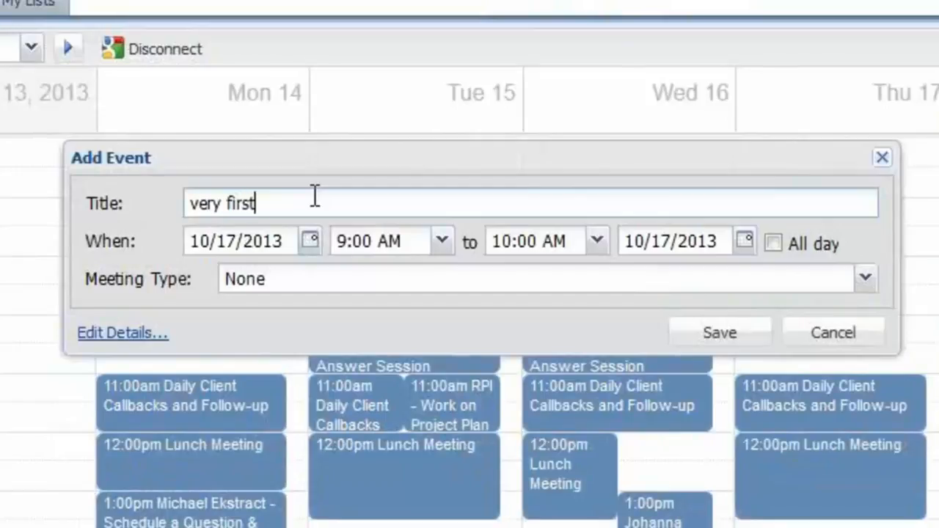
pyautogui.write(' test item')
pyautogui.click(126, 333)
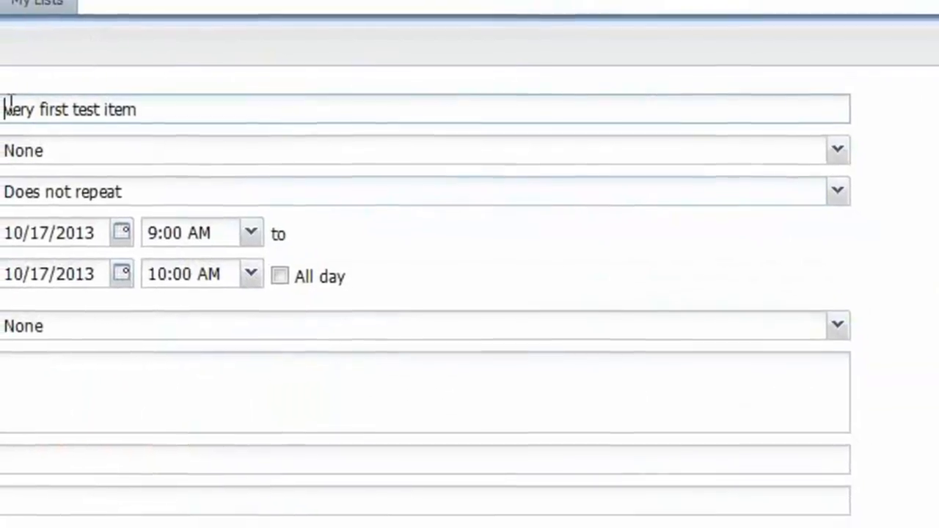
# - Set the new event's meeting type to Manager Sales Meeting
pyautogui.click(88, 293)
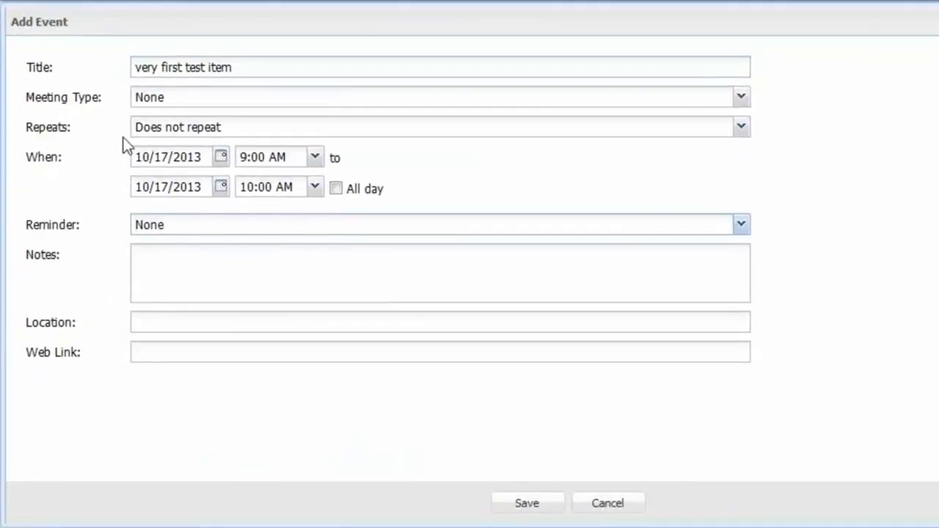
pyautogui.click(740, 96)
pyautogui.moveTo(743, 154)
pyautogui.mouseDown()
pyautogui.moveTo(743, 171)
pyautogui.moveTo(738, 147)
pyautogui.mouseUp()
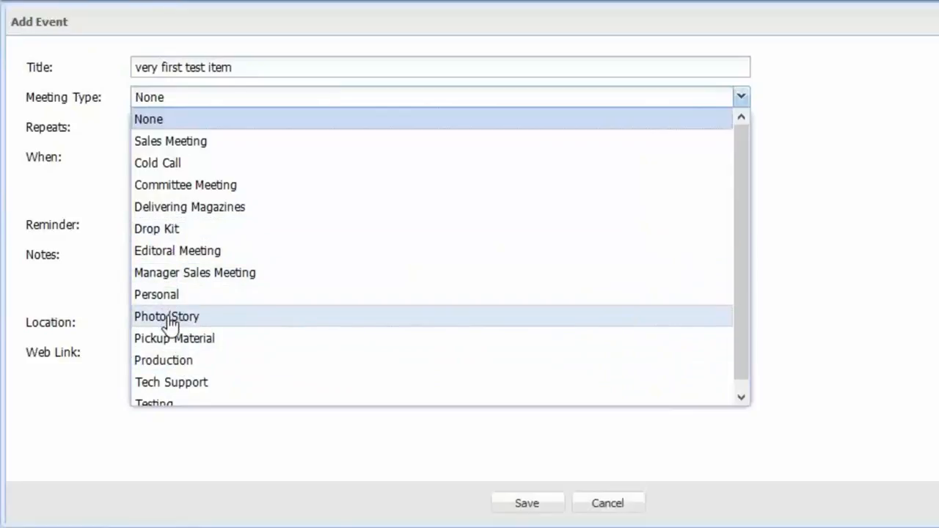
pyautogui.click(187, 272)
# - Enter the notes "this is a really important closing meeting" and the location "teleconf", and save the event
pyautogui.click(181, 263)
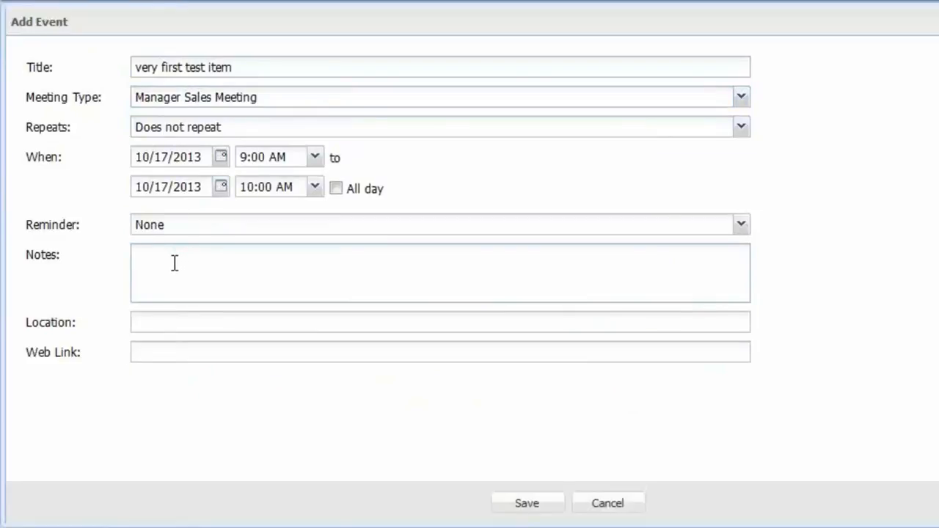
pyautogui.write('this is a really important cl')
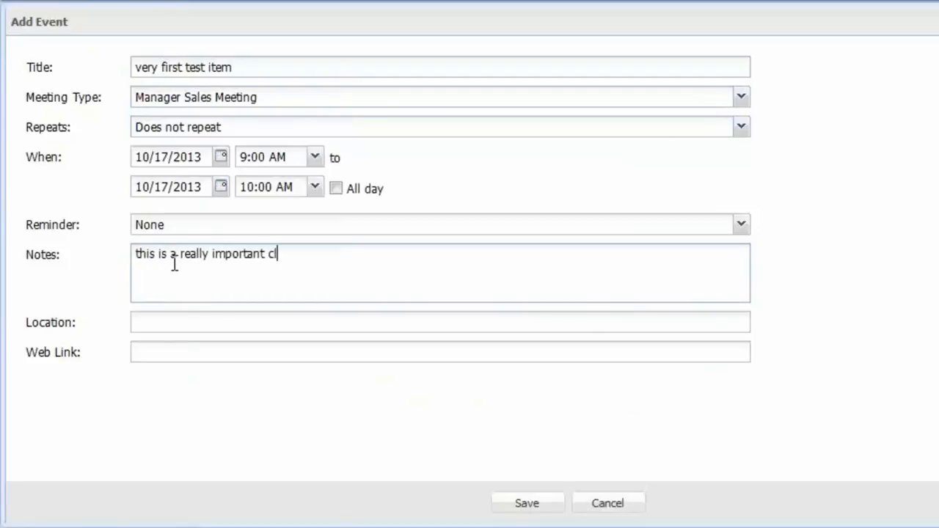
pyautogui.write('osing meeting')
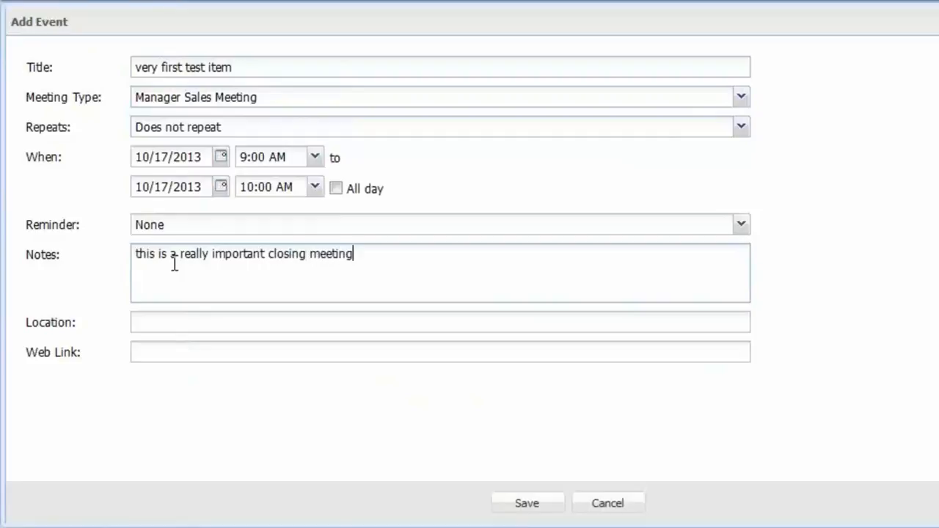
pyautogui.click(208, 320)
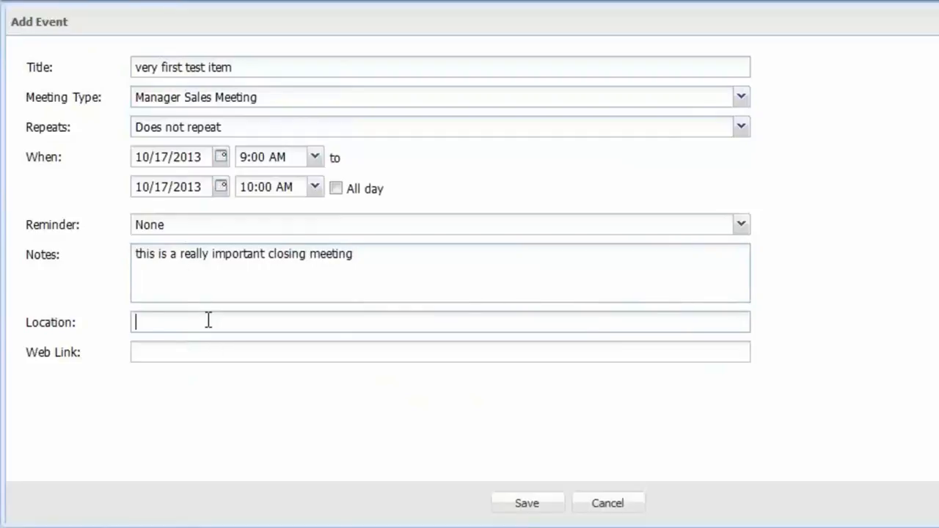
pyautogui.write('teleconf')
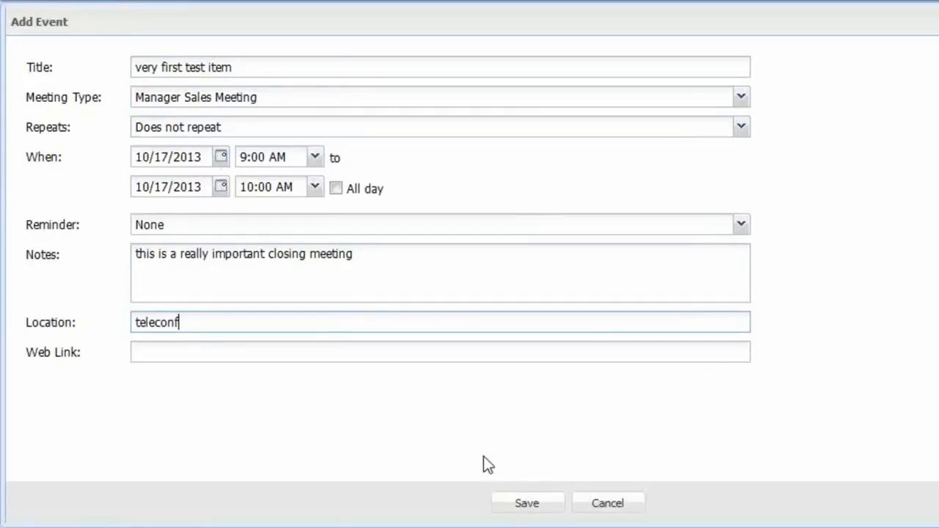
pyautogui.click(535, 506)
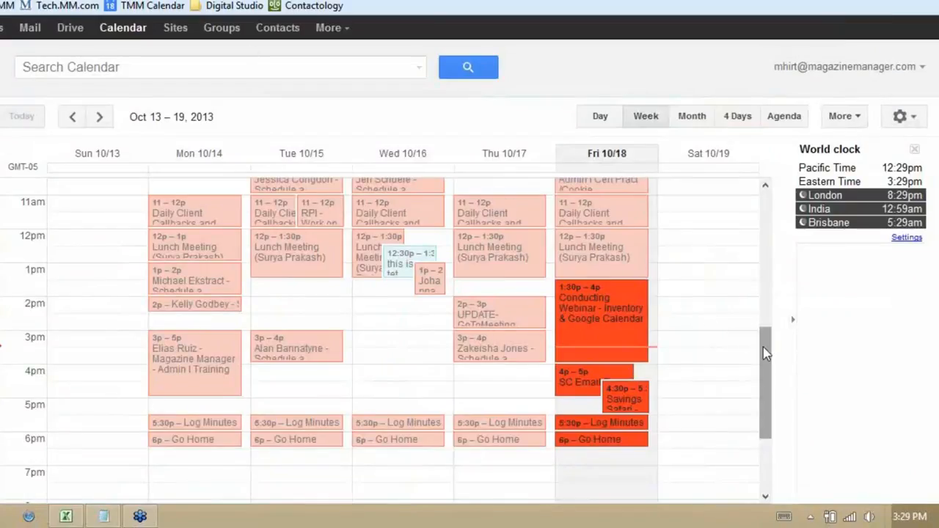
# - Open the "very first test item" event on October 17 in Google Calendar and check its location and description
pyautogui.moveTo(766, 351); pyautogui.dragTo(768, 305)
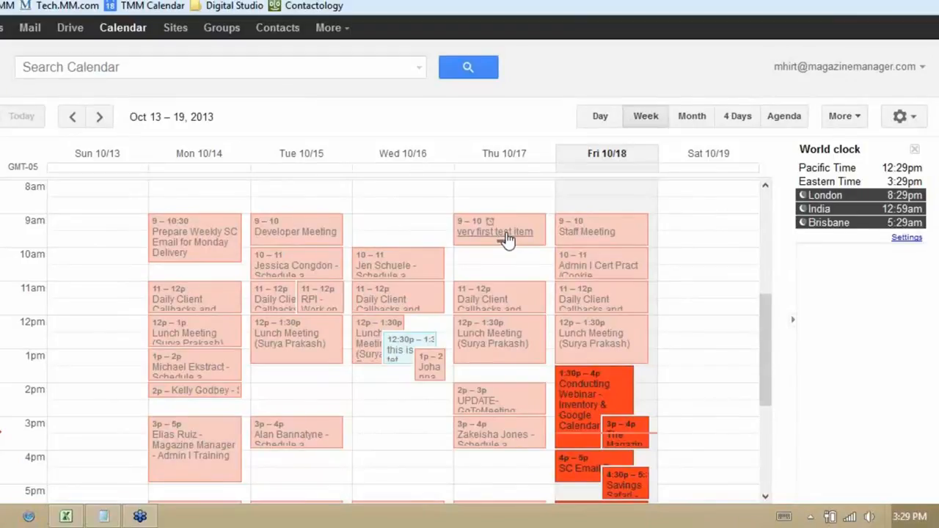
pyautogui.click(504, 239)
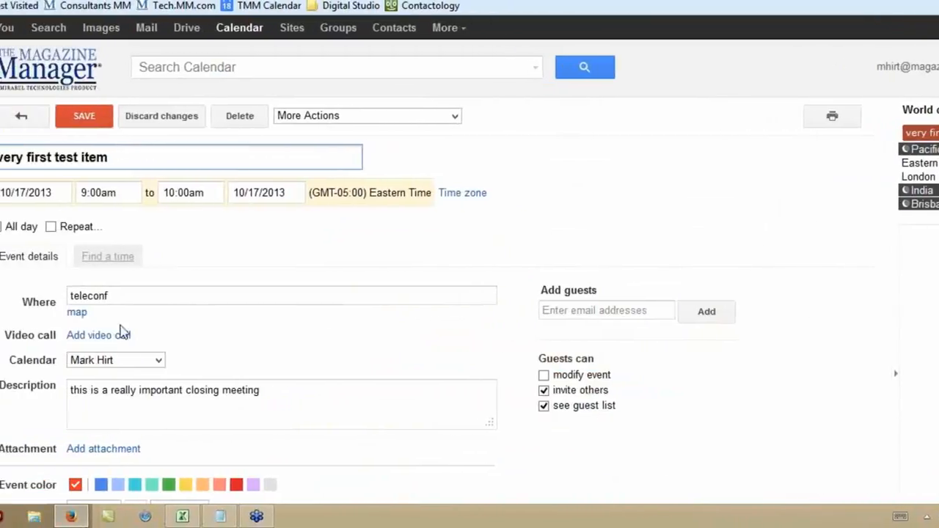
pyautogui.moveTo(126, 297); pyautogui.dragTo(20, 301)
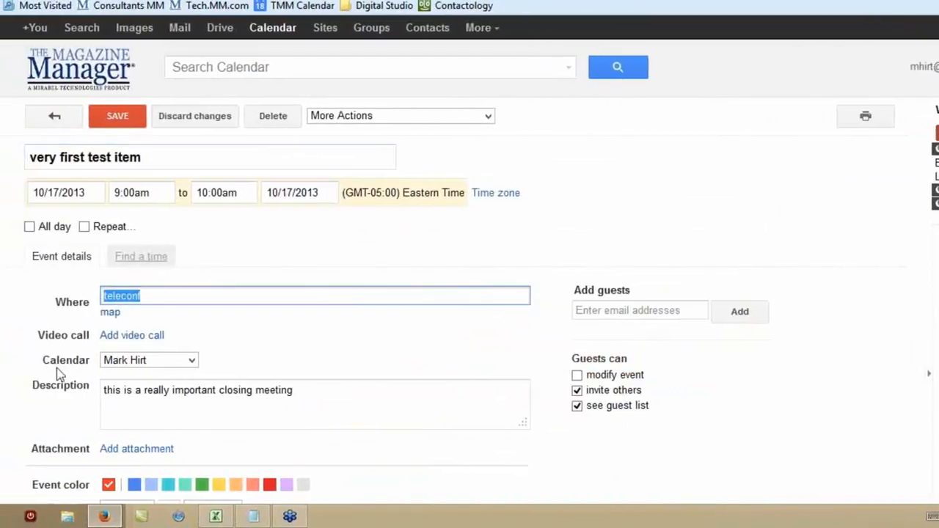
pyautogui.moveTo(301, 391); pyautogui.dragTo(51, 389)
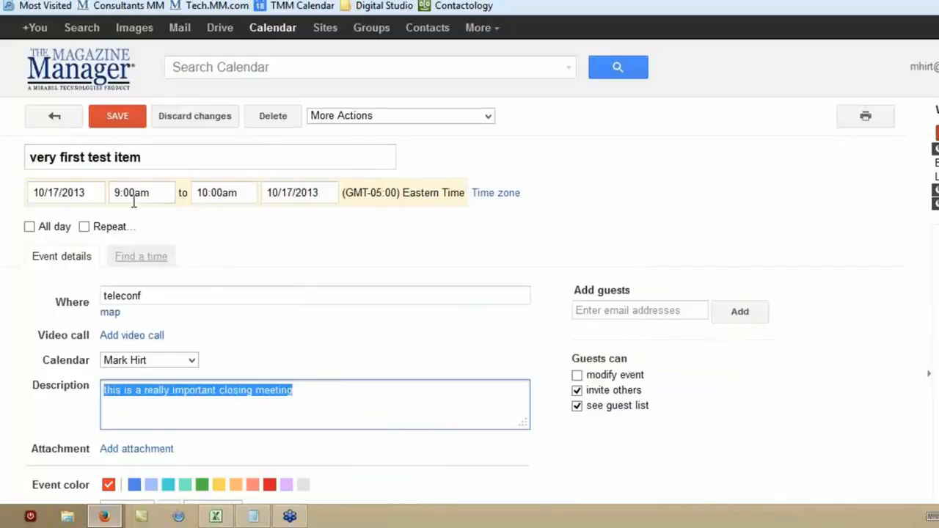
# - Set the "very first test item" event's end time to 1:00pm in Google Calendar and save the event
pyautogui.click(214, 194)
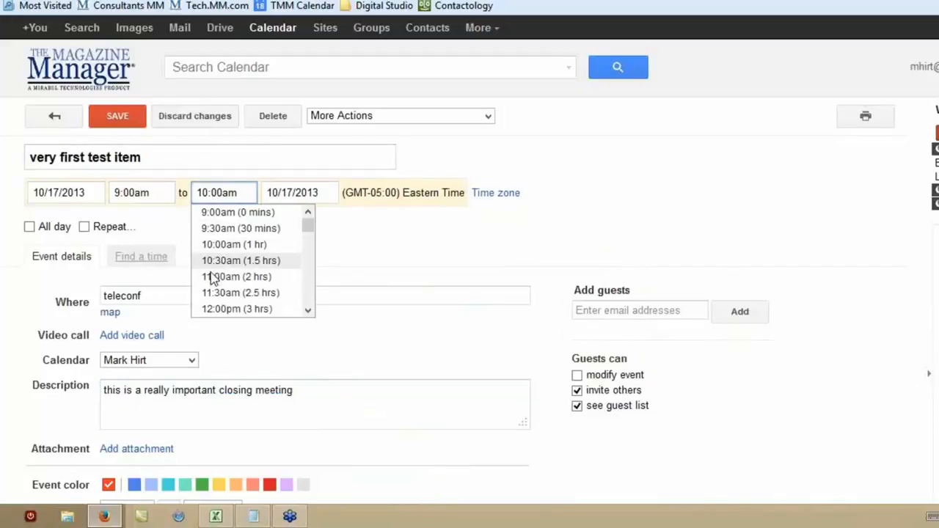
pyautogui.scroll(-2, 304, 317)
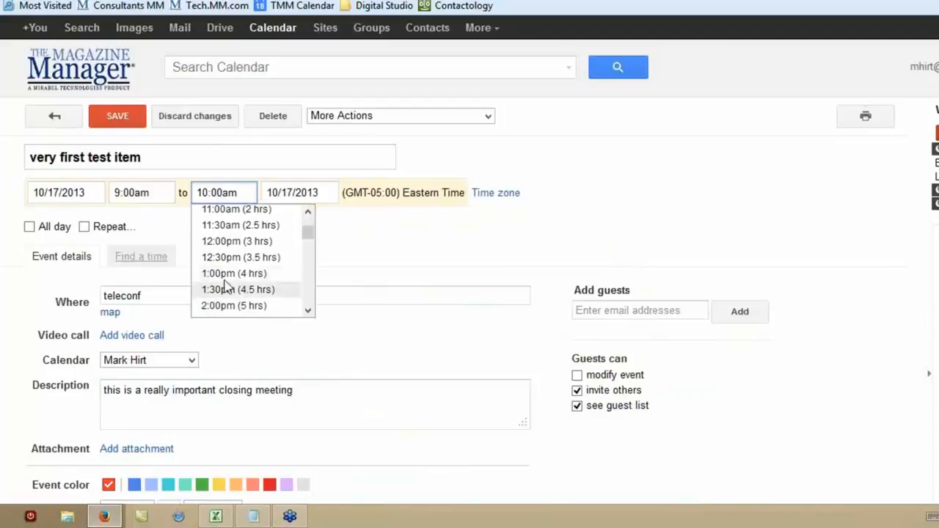
pyautogui.click(216, 275)
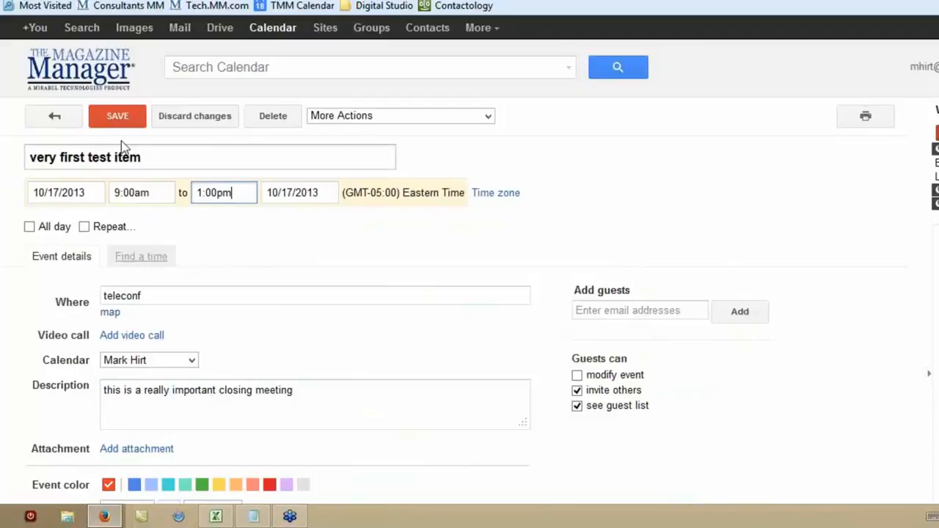
pyautogui.click(117, 118)
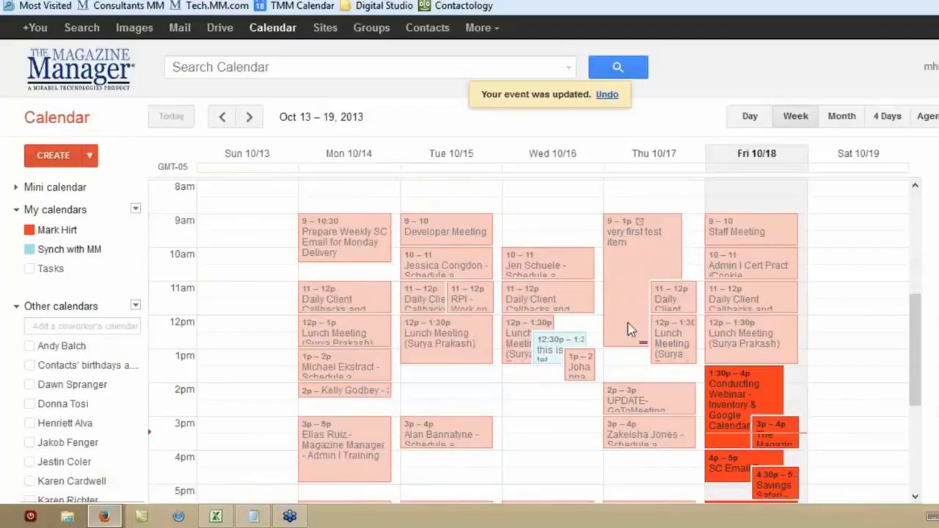
# - Switch back to Magazine Manager and refresh its calendar to check the test item's duration on Thursday, October 17
pyautogui.click(95, 2)
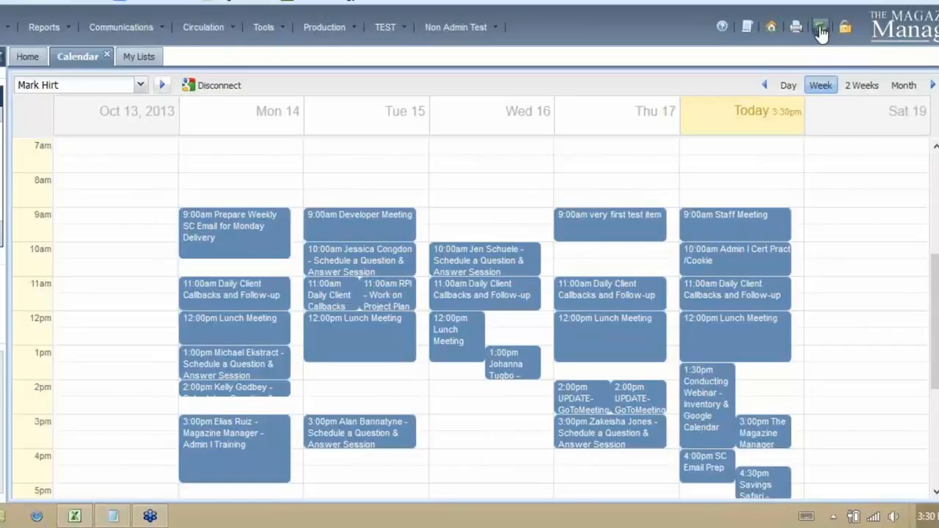
pyautogui.click(821, 31)
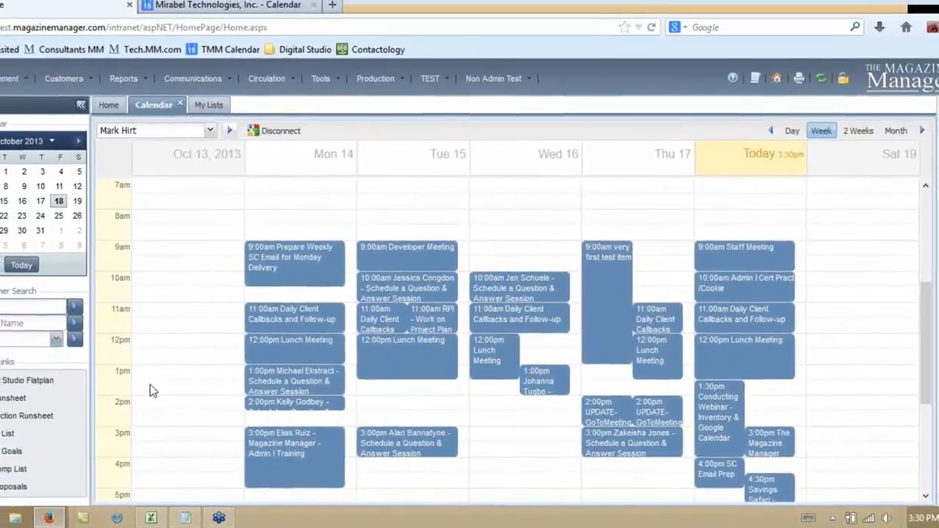
# - Search the customers for The Magazine Manager, open its record, and open the subcontact sharing the calendar owner's name
pyautogui.write('them')
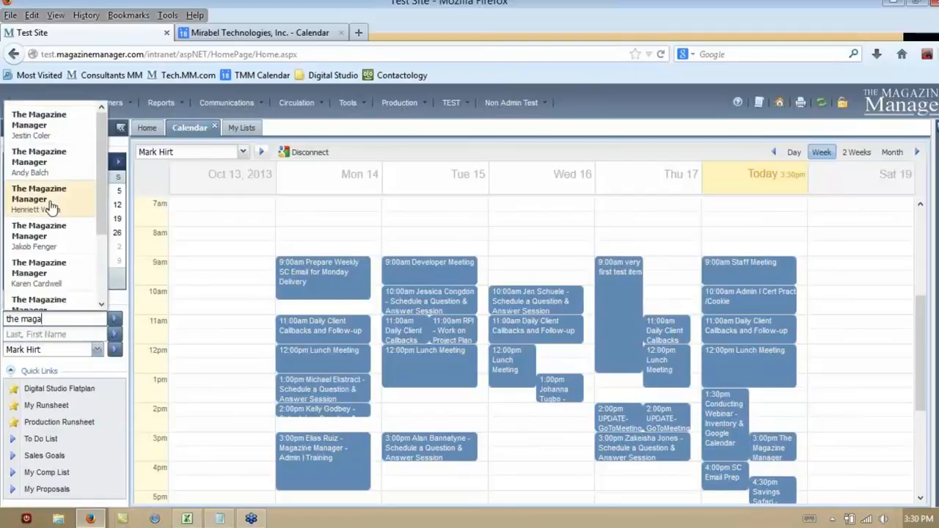
pyautogui.click(41, 135)
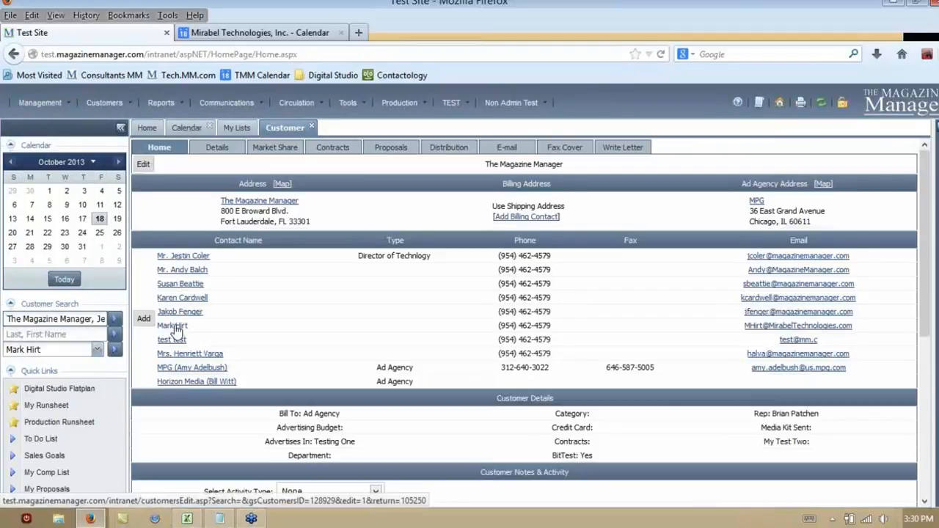
pyautogui.click(171, 325)
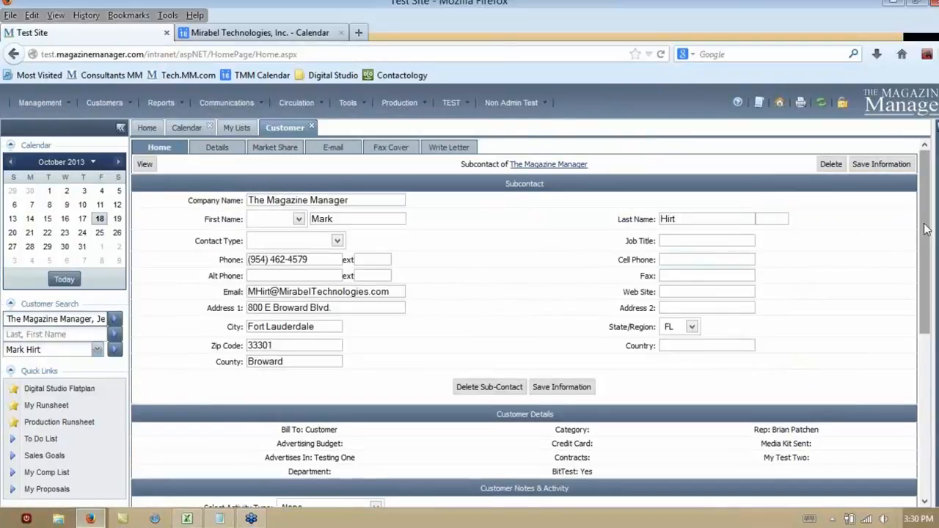
# - In the contact's Notes & Activity section, set up a Cold Call meeting on 10/18/2013 at 6 PM
pyautogui.scroll(-5, 926, 229)
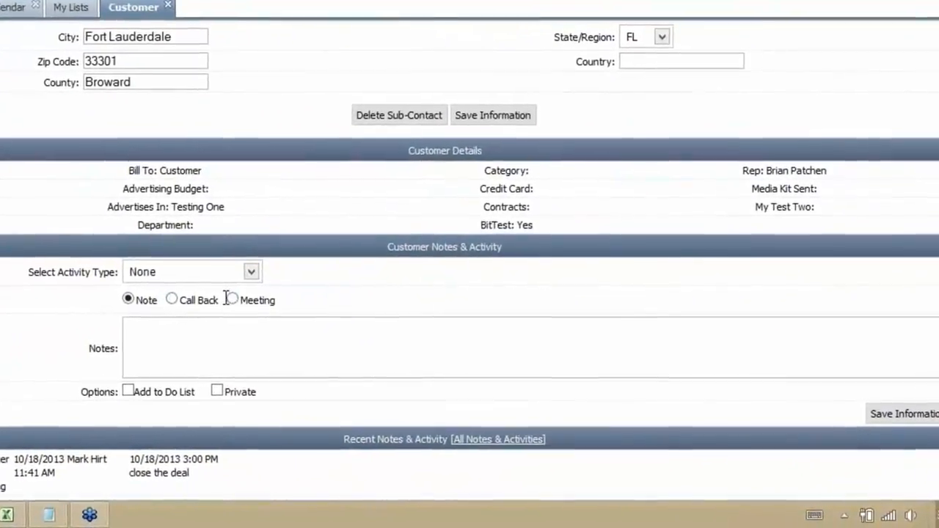
pyautogui.click(260, 309)
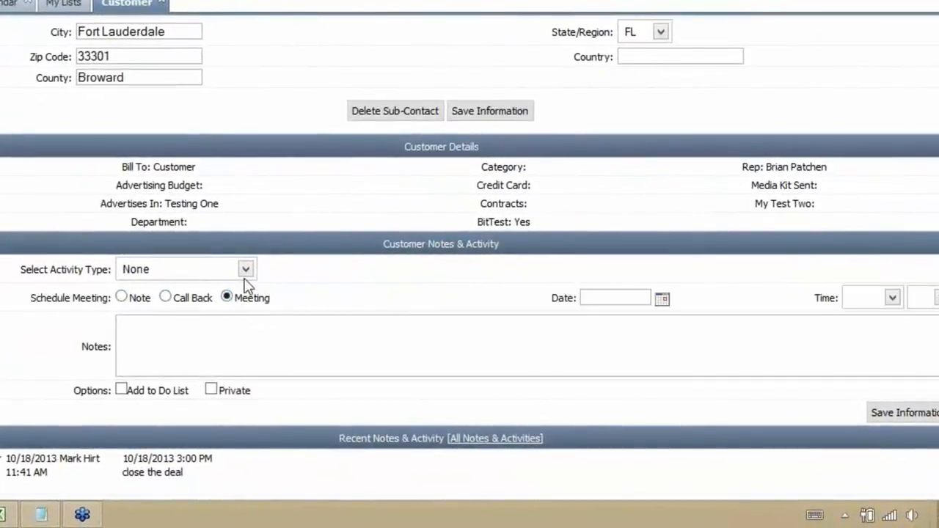
pyautogui.click(276, 283)
pyautogui.click(186, 319)
pyautogui.click(661, 300)
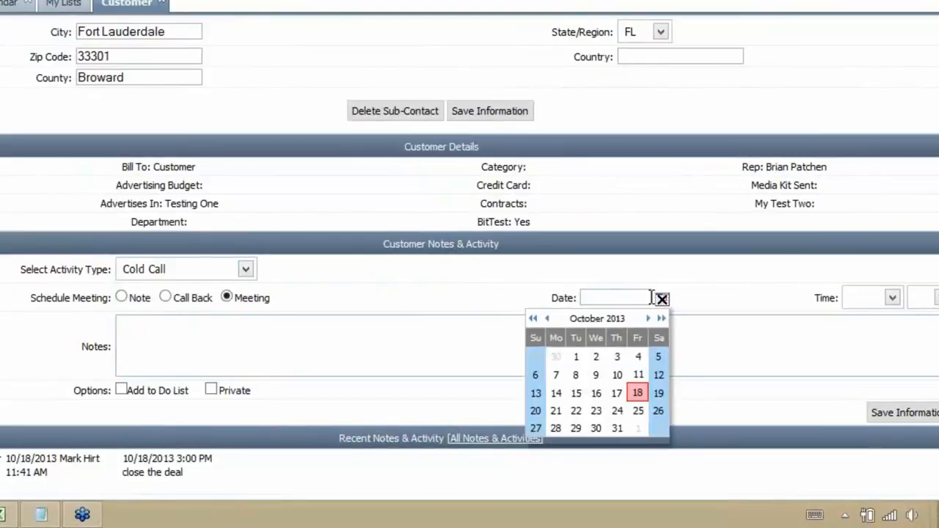
pyautogui.click(637, 394)
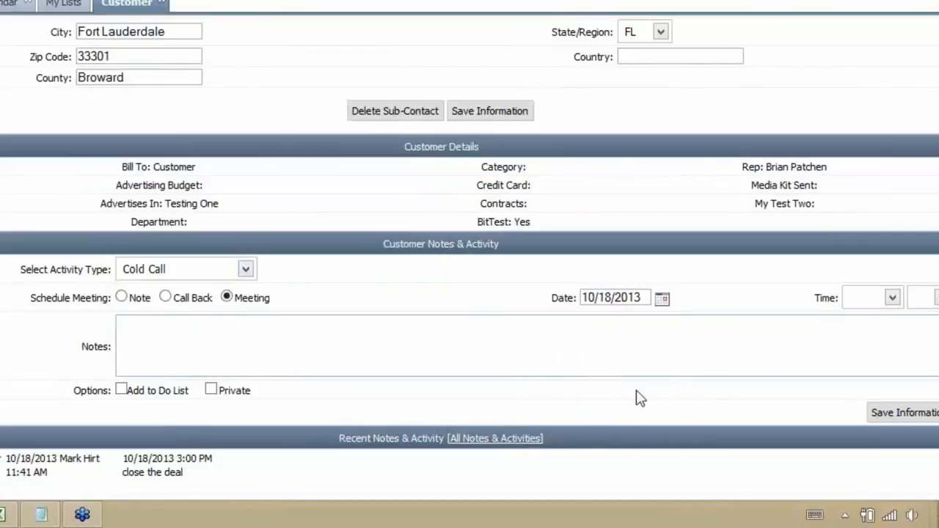
pyautogui.click(891, 298)
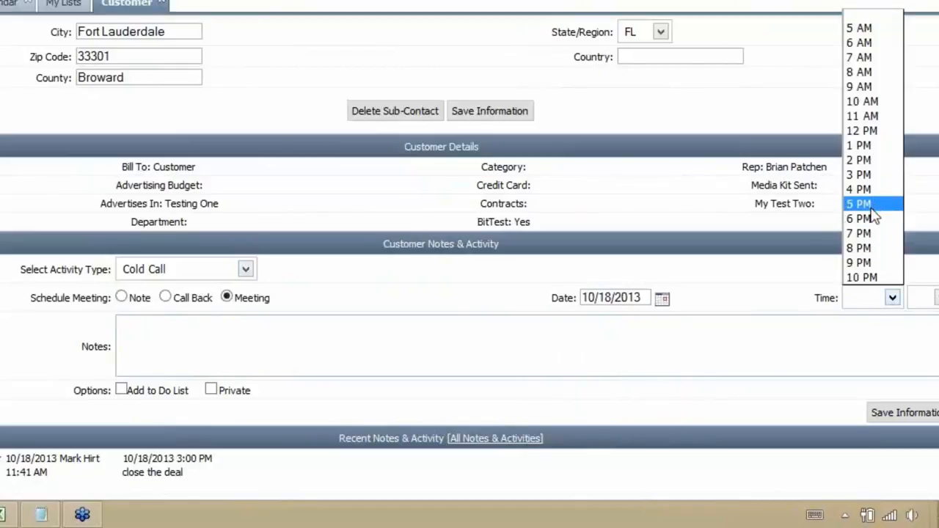
pyautogui.click(866, 219)
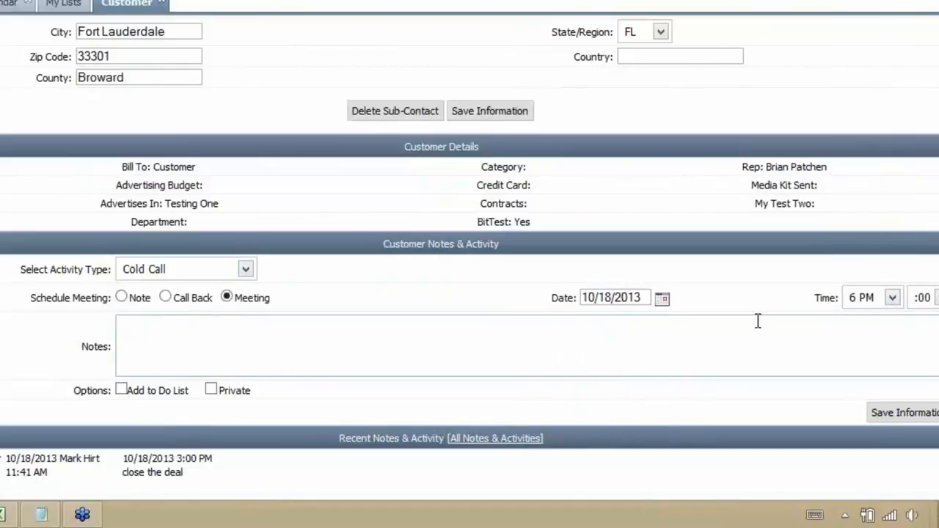
# - Enter the meeting notes "talk about stuff", save the activity without adding the client to a comp list, and review the recent activity
pyautogui.click(269, 339)
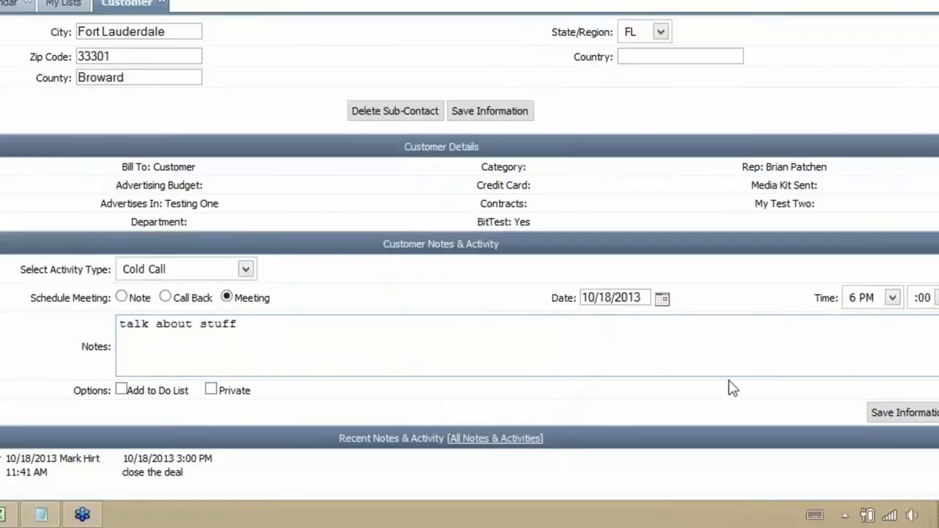
pyautogui.click(901, 410)
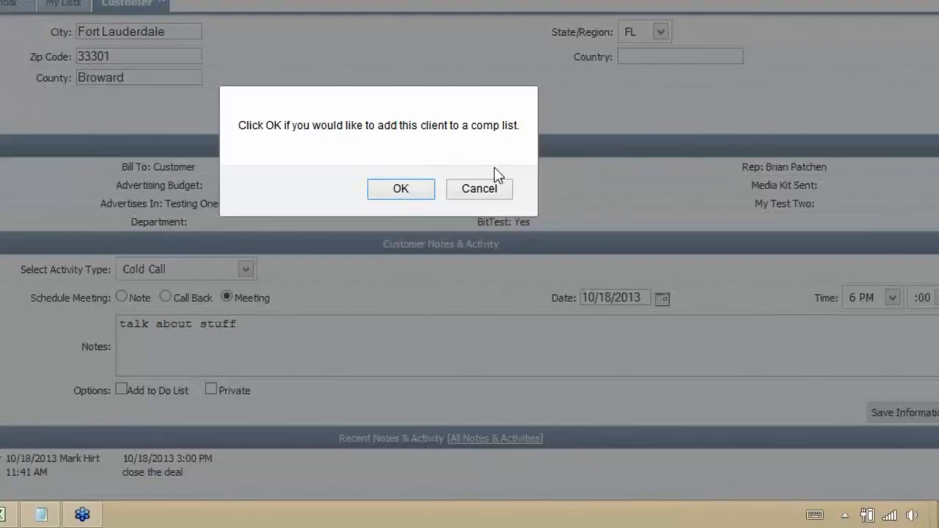
pyautogui.click(483, 191)
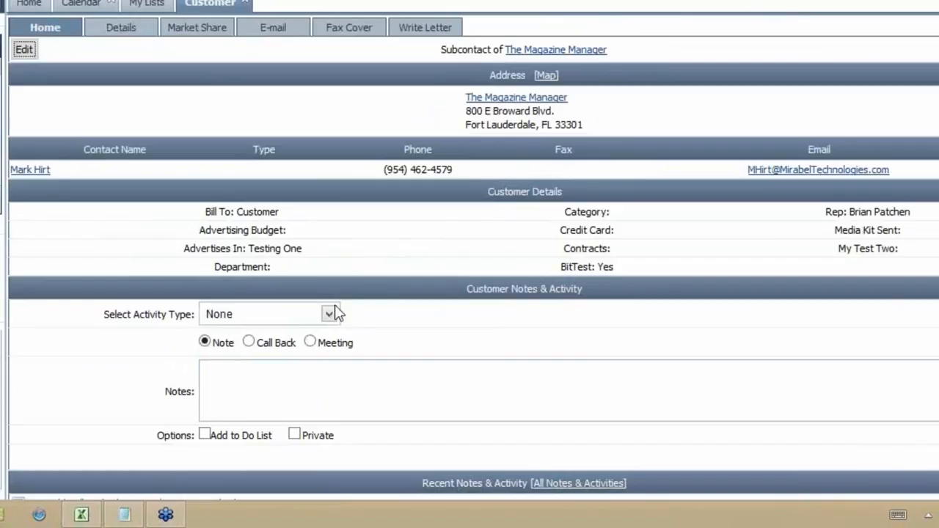
pyautogui.scroll(-1, 317, 392)
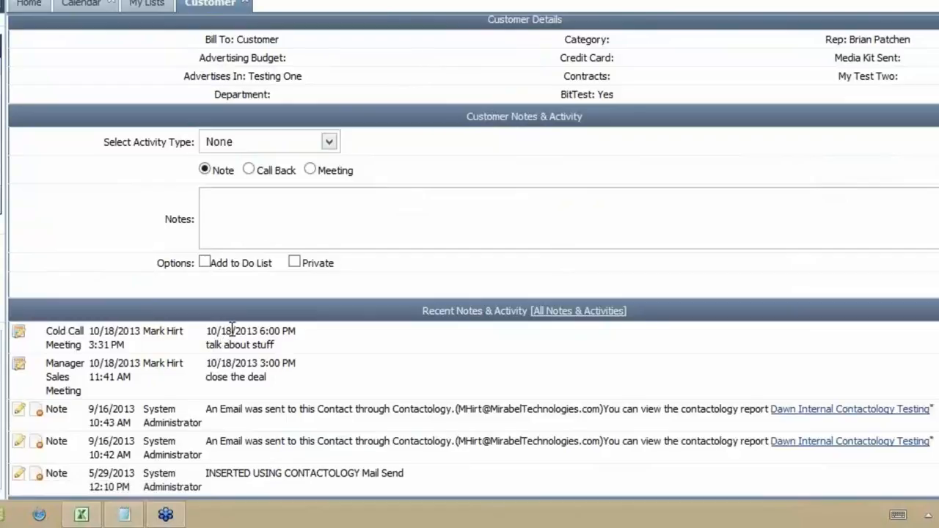
# - Check the Magazine Manager calendar for the new 6:00 PM meeting on Friday, October 18
pyautogui.click(81, 3)
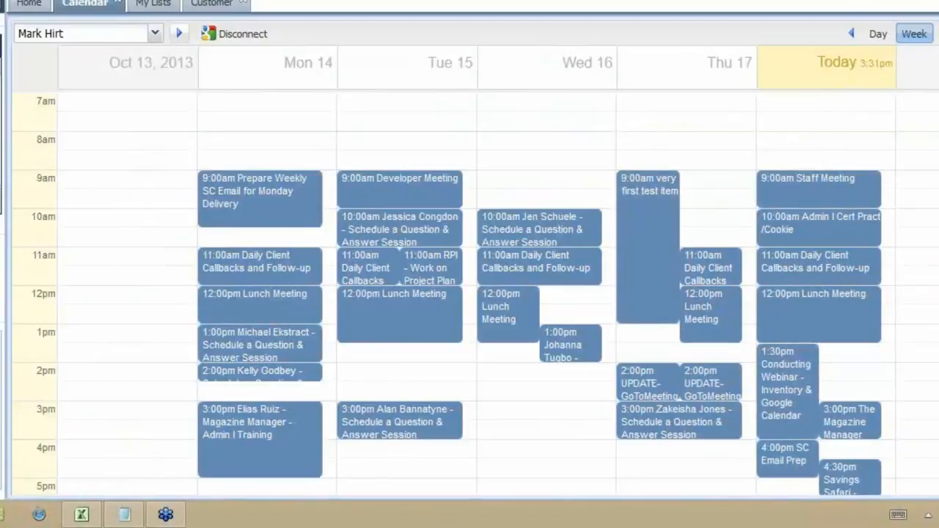
pyautogui.scroll(-4, 475, 293)
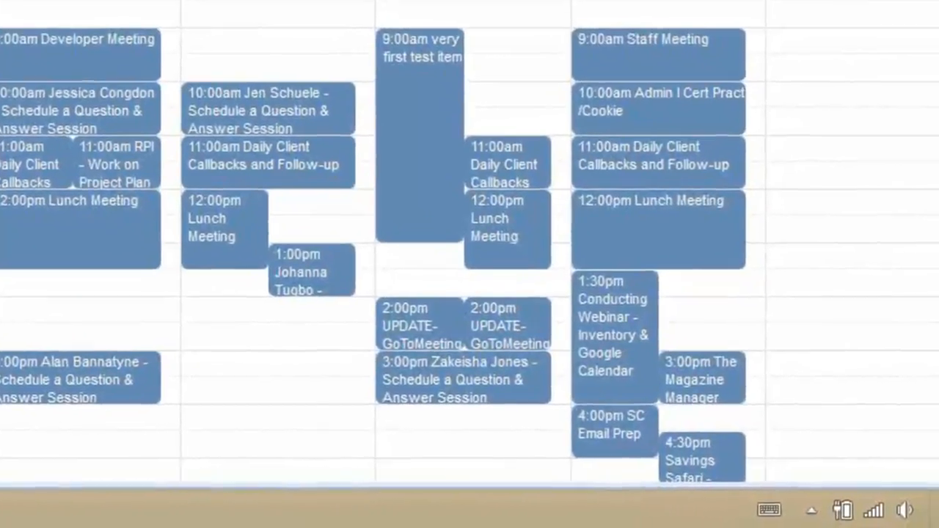
pyautogui.moveTo(937, 103); pyautogui.dragTo(930, 149)
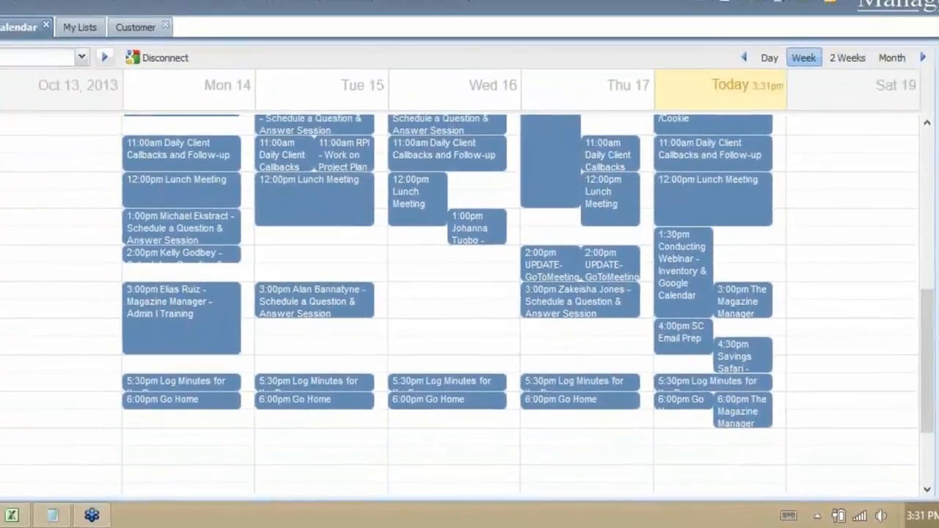
# - Refresh the home page's Notification Inbox to check for the 6:00 PM meeting
pyautogui.click(32, 61)
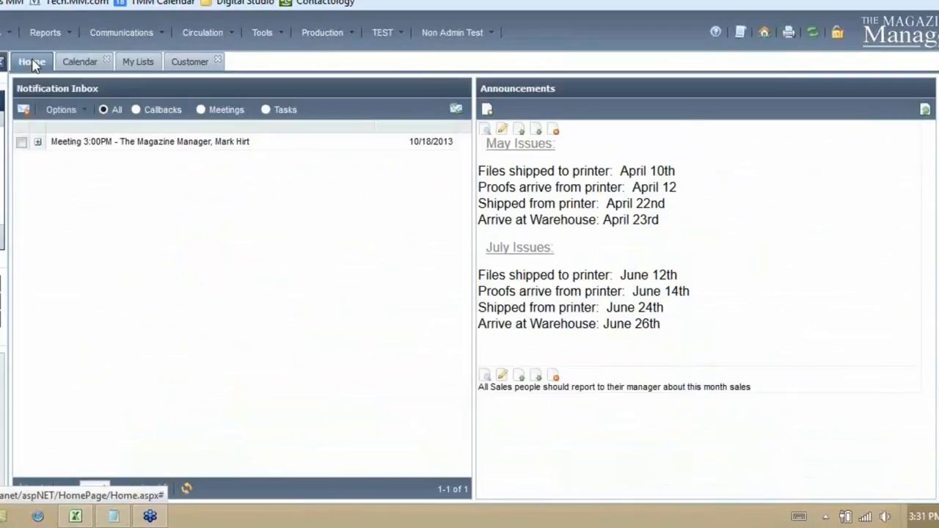
pyautogui.click(812, 32)
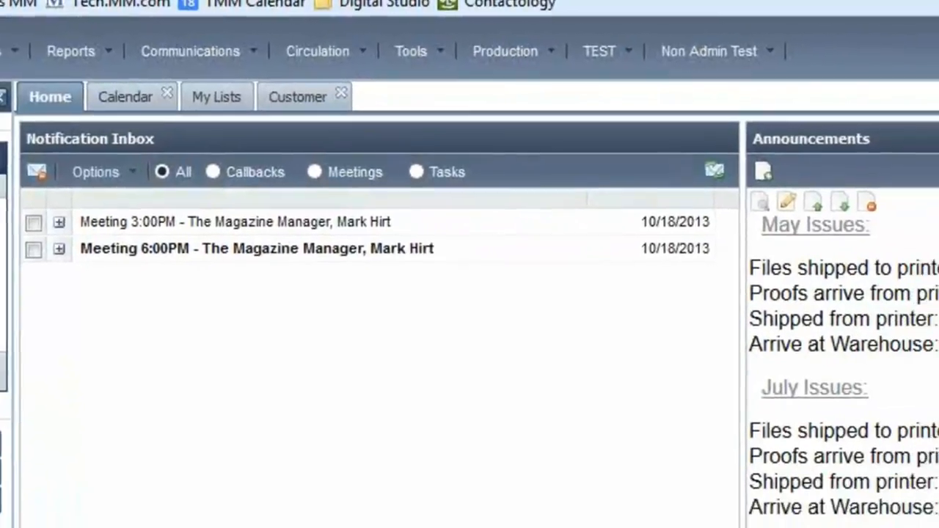
# - Switch to Google Calendar, refresh it, and check for the 6 PM meeting on Friday, October 18
pyautogui.click(352, 0)
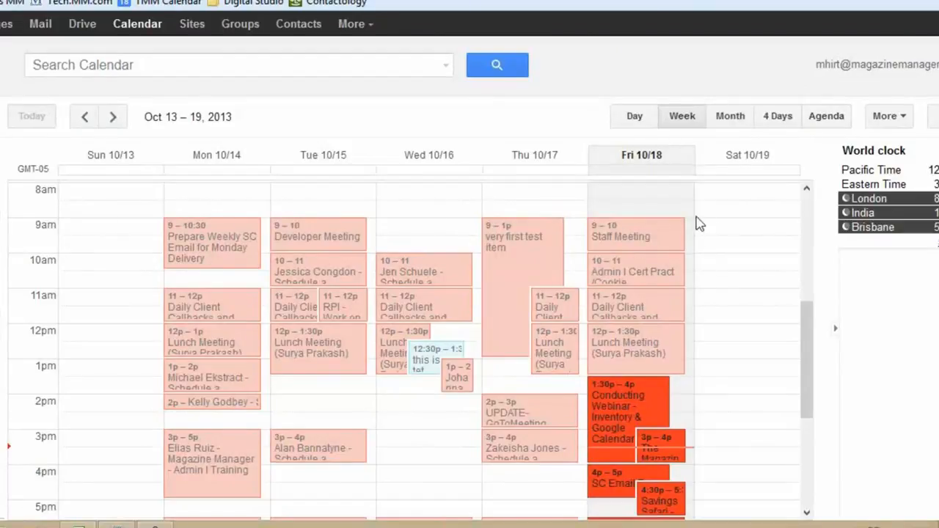
pyautogui.press('F5')
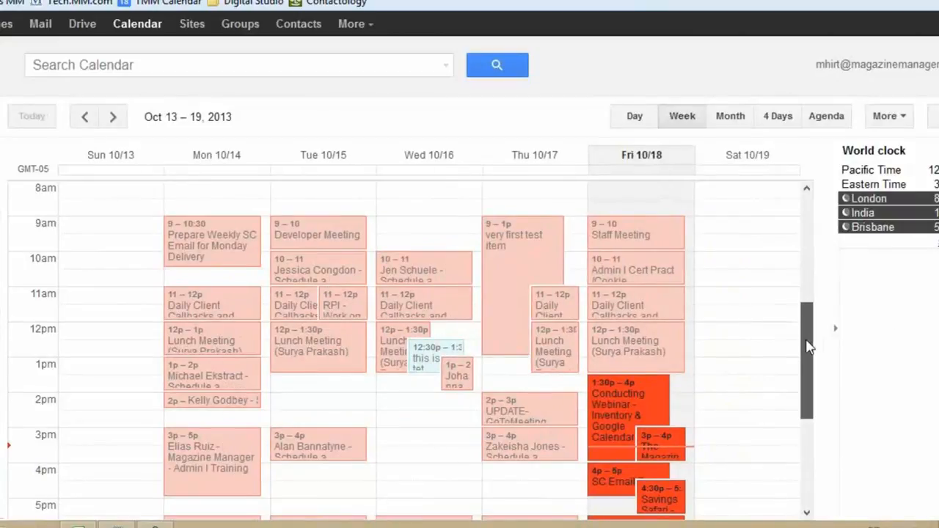
pyautogui.scroll(-3, 807, 330)
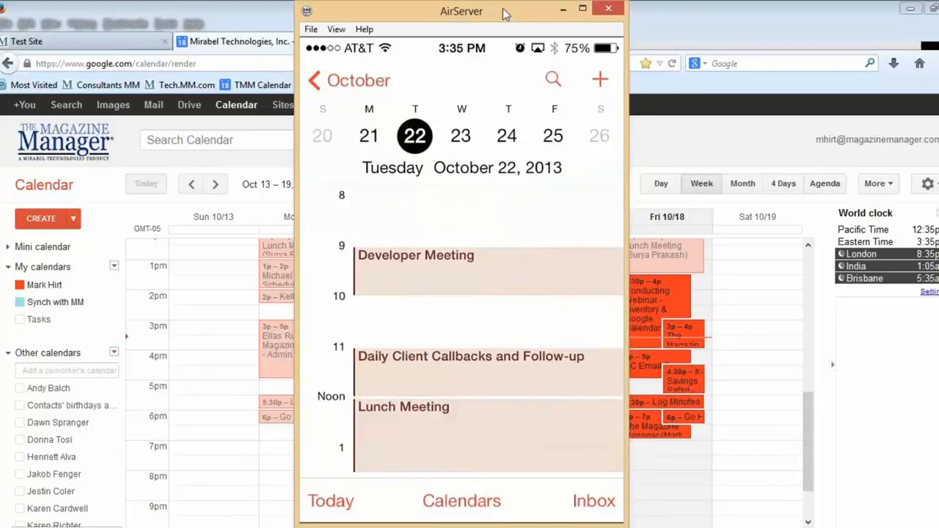
# - Put the AirServer phone window away and reopen the Magazine Manager calendar on the week of October 18, 2013
pyautogui.moveTo(503, 8); pyautogui.dragTo(511, 70)
pyautogui.click(569, 69)
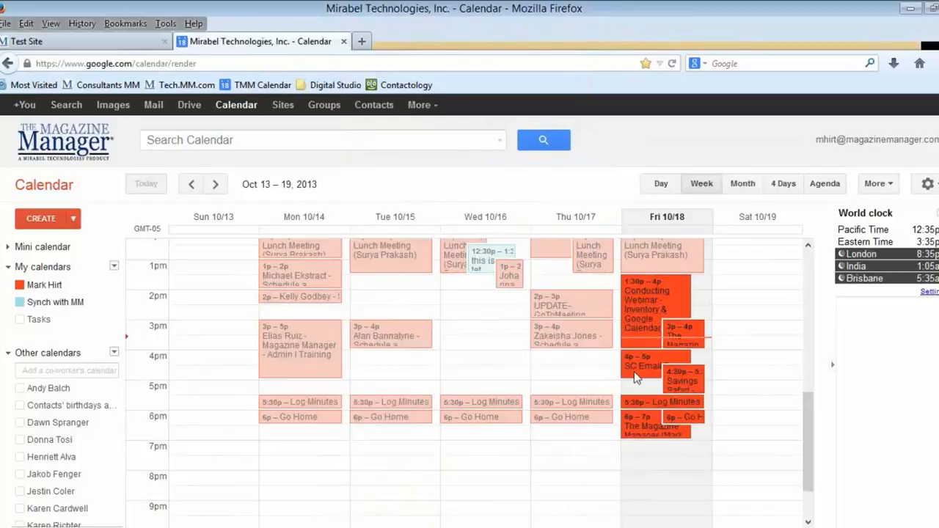
pyautogui.click(58, 42)
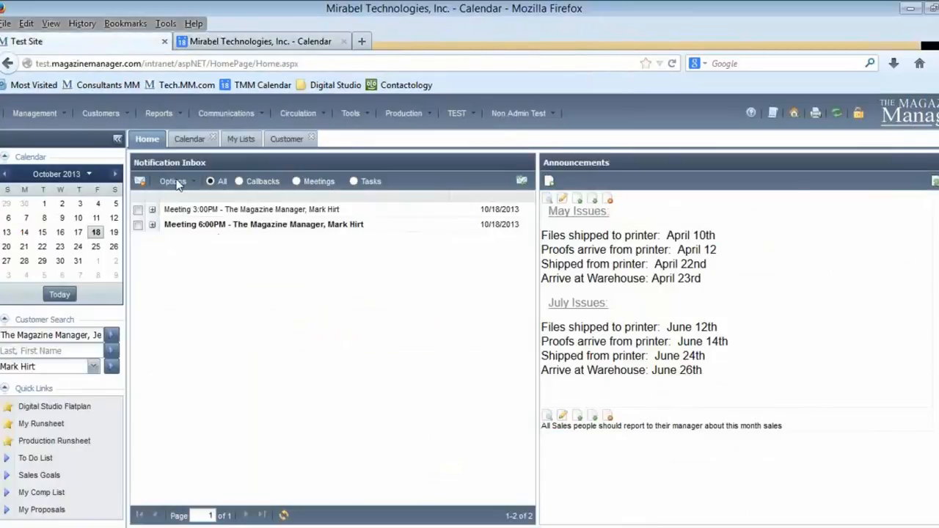
pyautogui.click(100, 234)
pyautogui.scroll(3, 368, 313)
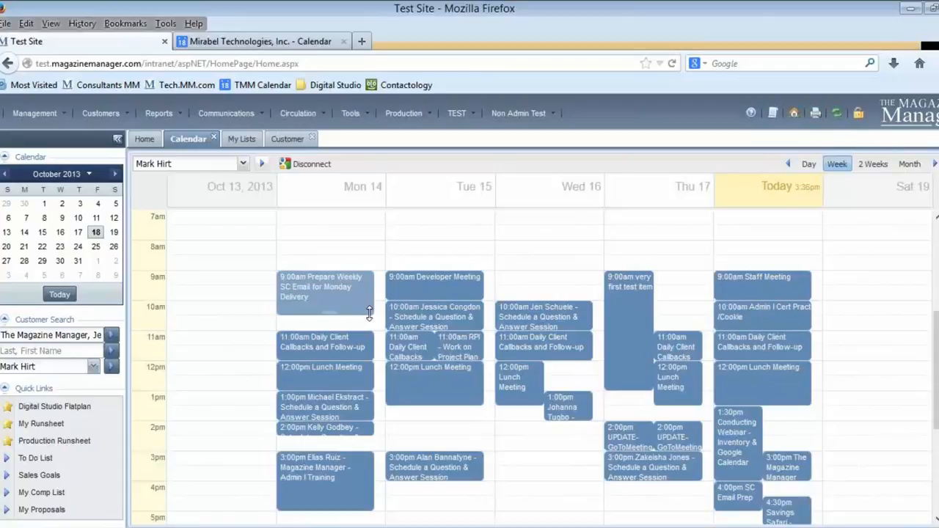
# - Switch to Microsoft Outlook 2010, show its calendars, and examine the source details of the Synch with MM calendar
pyautogui.press('super')
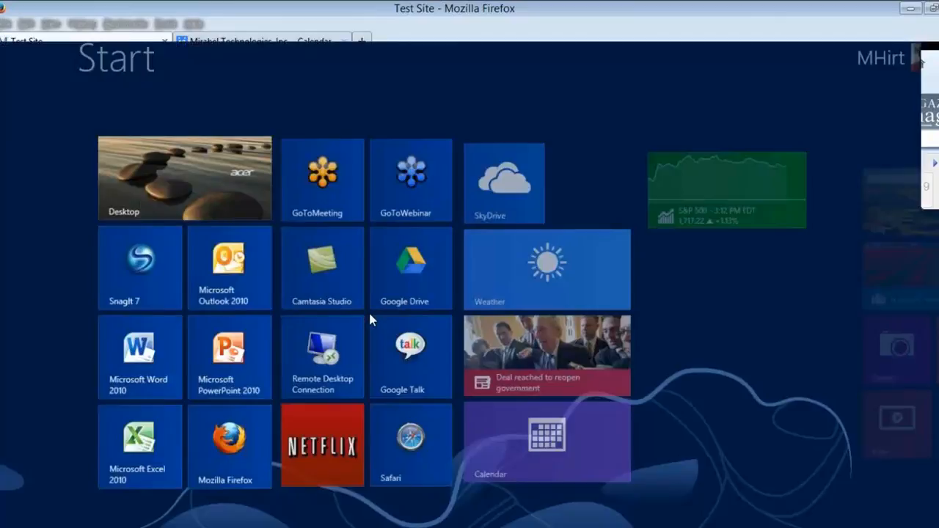
pyautogui.click(213, 293)
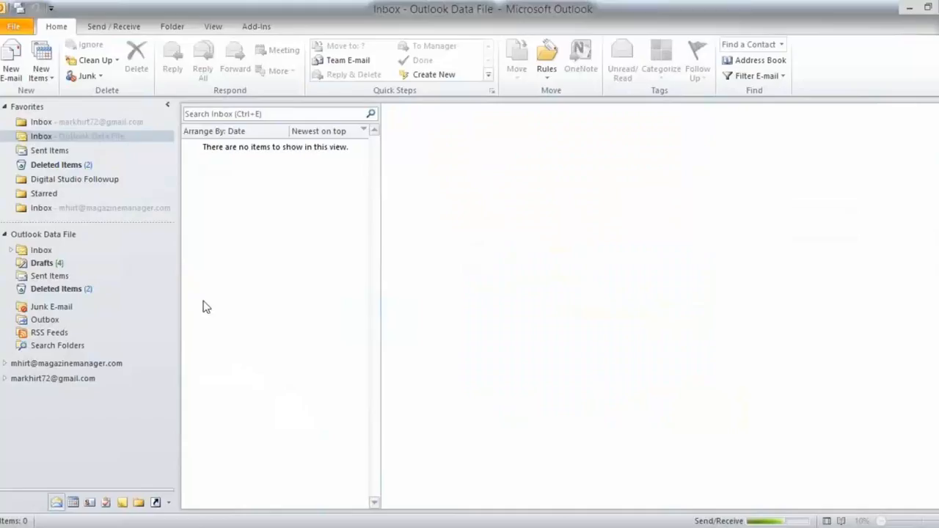
pyautogui.click(77, 212)
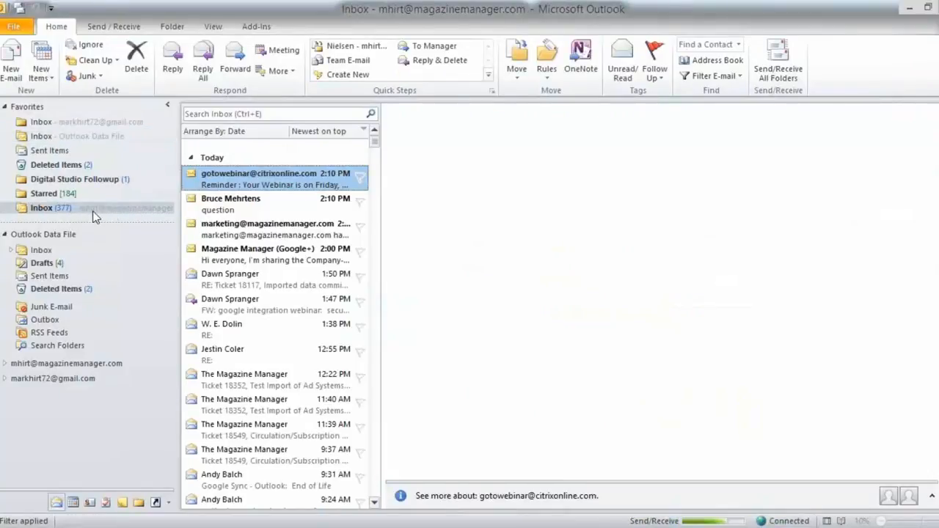
pyautogui.click(72, 502)
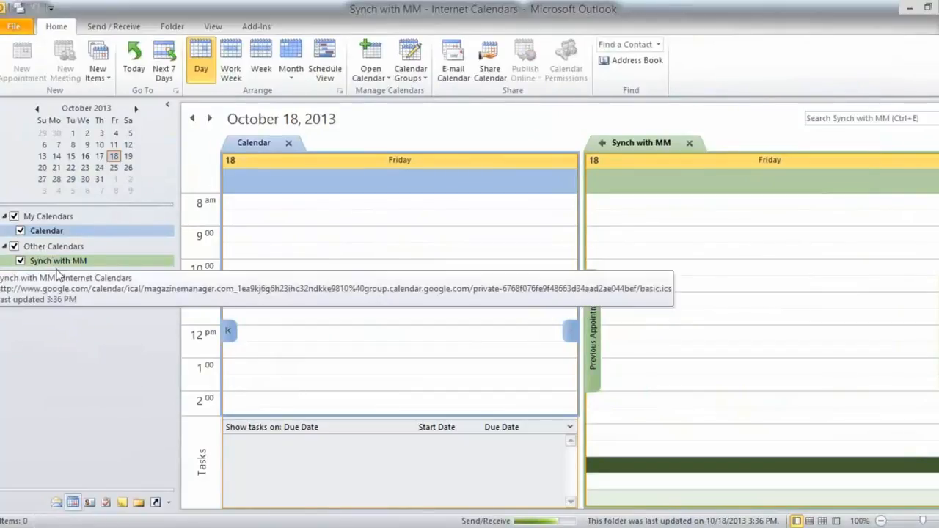
pyautogui.moveTo(68, 265)
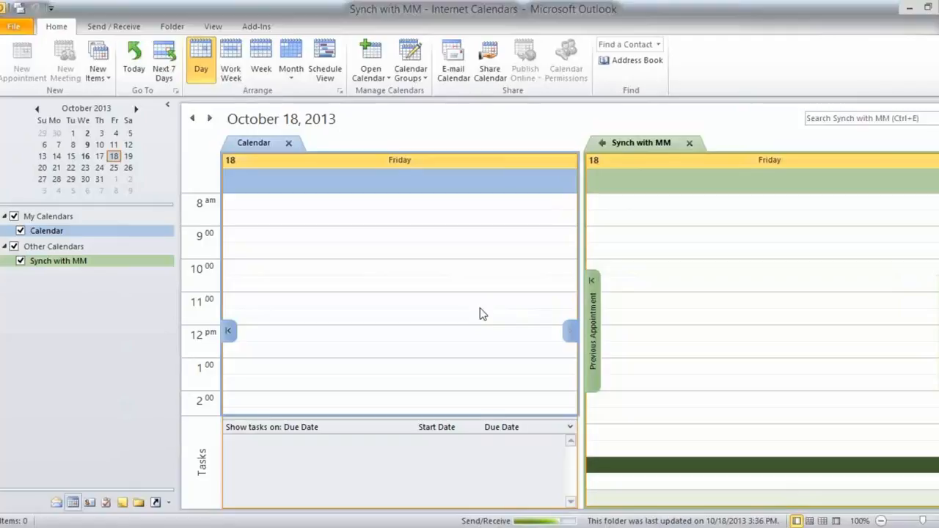
pyautogui.click(16, 28)
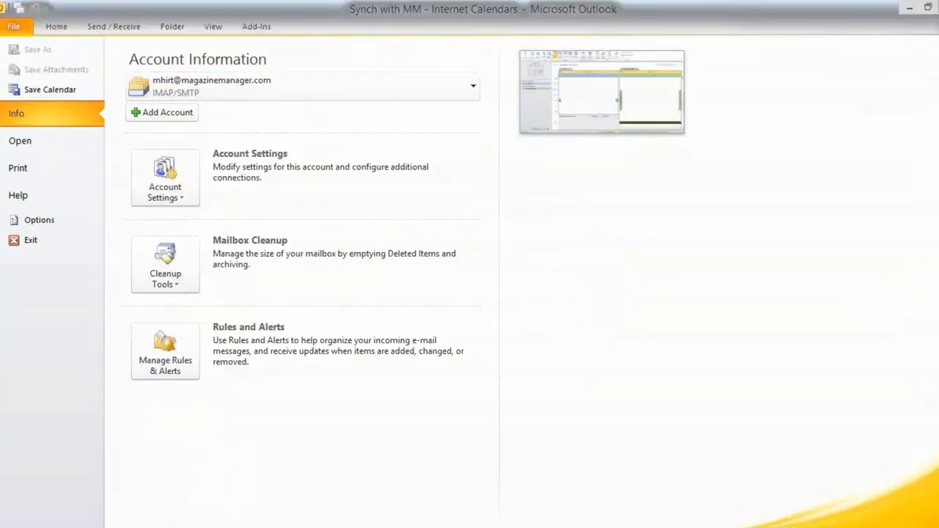
pyautogui.click(938, 9)
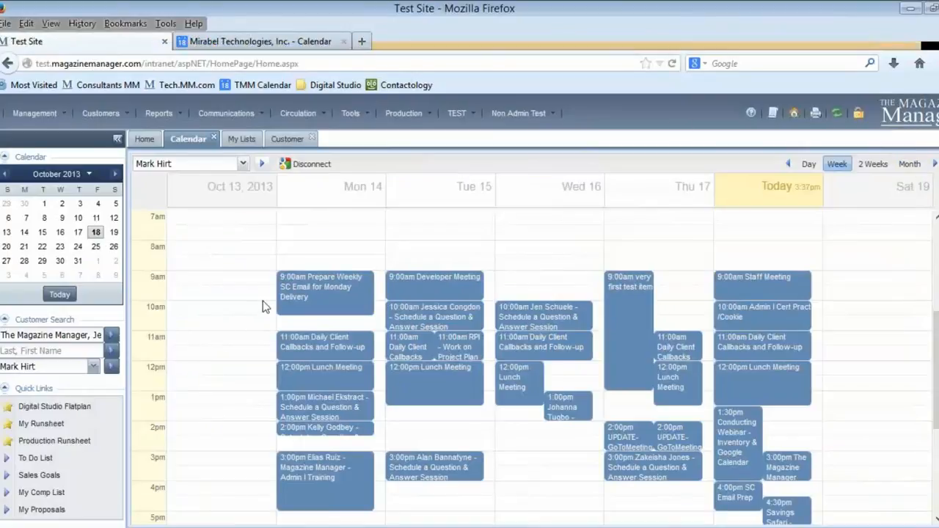